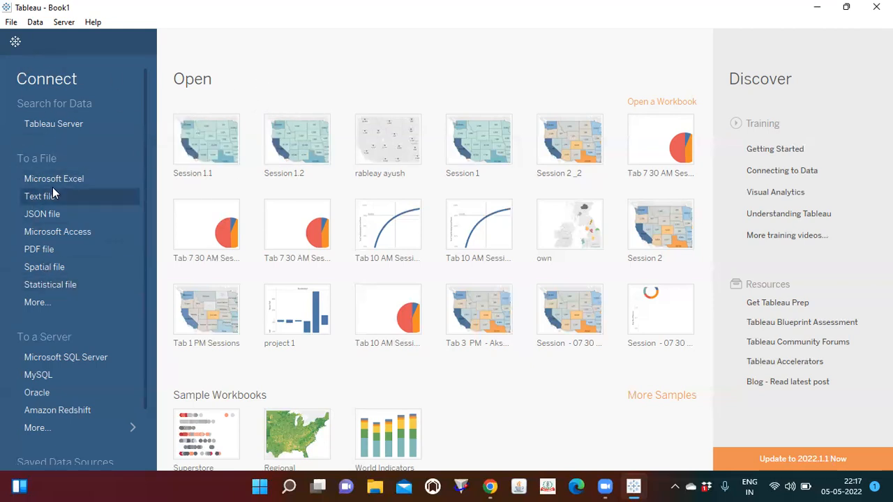
# Show the full list of server connectors available in Tableau Desktop
pyautogui.moveTo(213, 152)
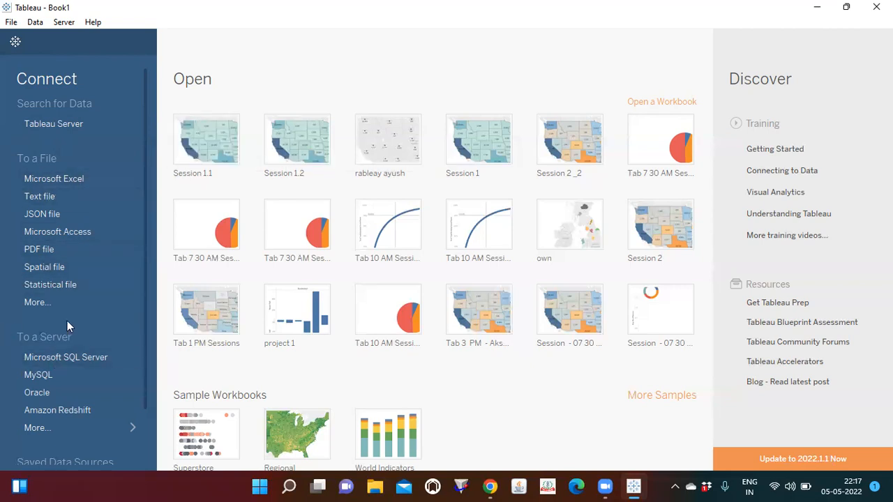
pyautogui.click(133, 425)
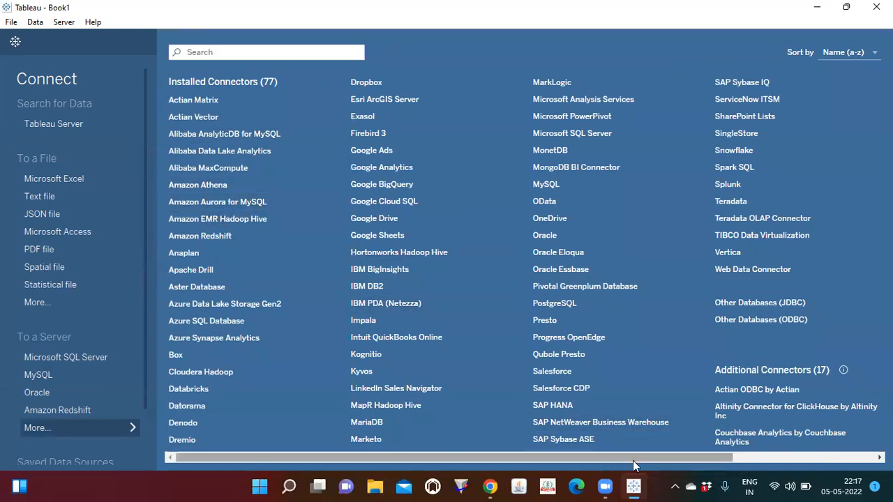
pyautogui.moveTo(645, 461)
pyautogui.mouseDown()
pyautogui.moveTo(821, 455)
pyautogui.moveTo(630, 456)
pyautogui.mouseUp()
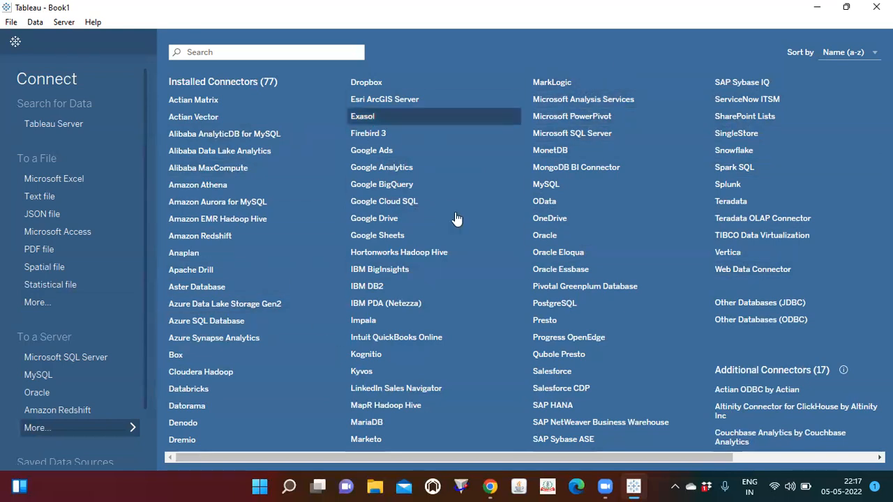
# Switch to Tableau Public, postpone the update reminder and show its full list of server connectors
pyautogui.click(818, 7)
pyautogui.doubleClick(469, 413)
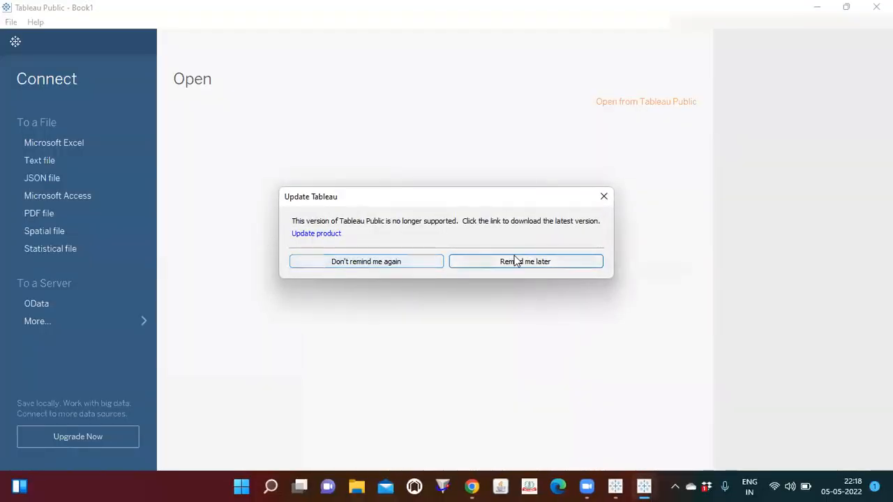
pyautogui.click(531, 260)
pyautogui.click(143, 323)
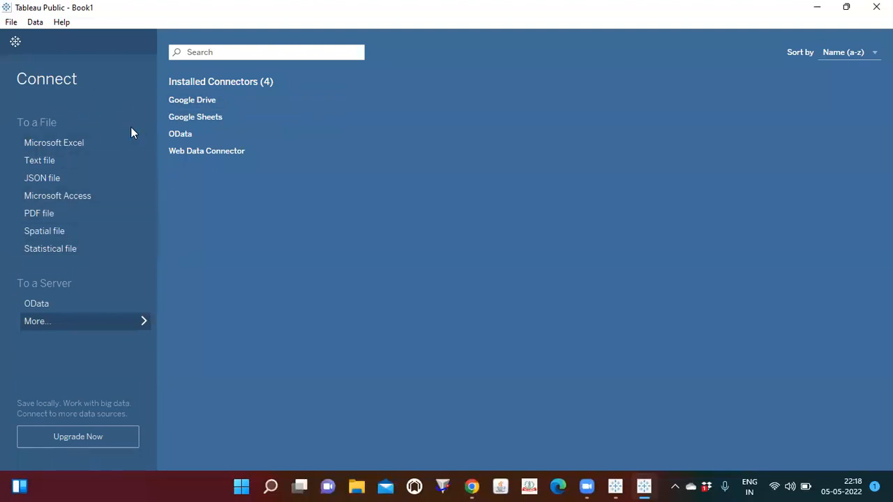
# Switch back to Tableau Desktop and close its list of server connectors
pyautogui.click(616, 486)
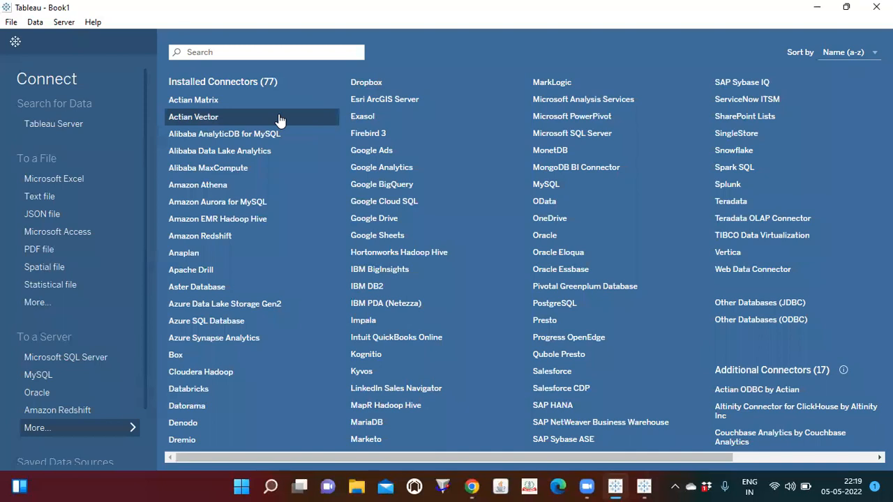
pyautogui.click(123, 429)
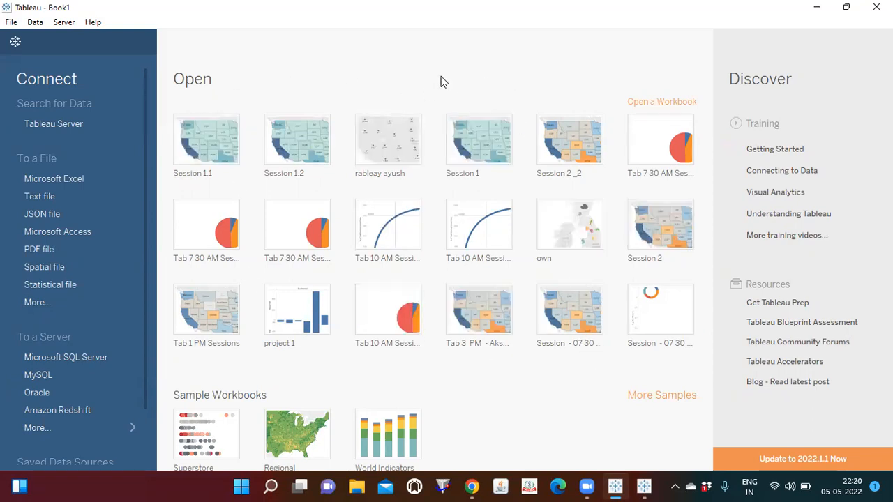
pyautogui.click(11, 23)
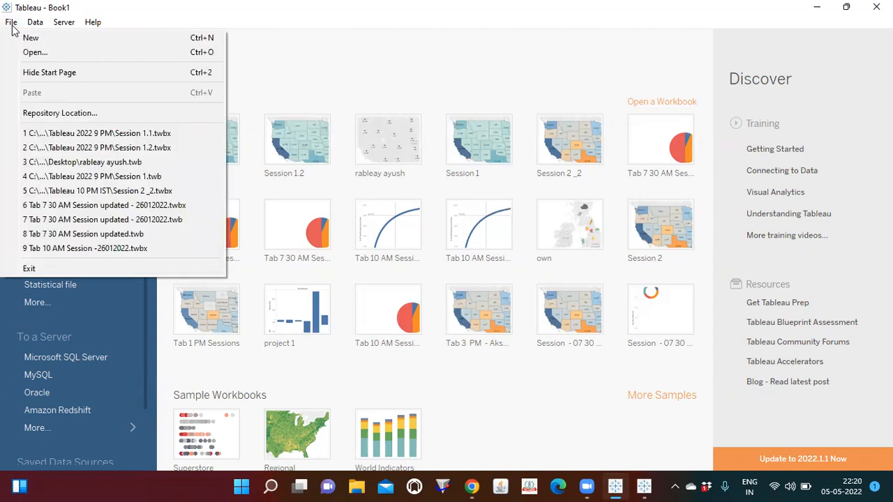
pyautogui.click(297, 68)
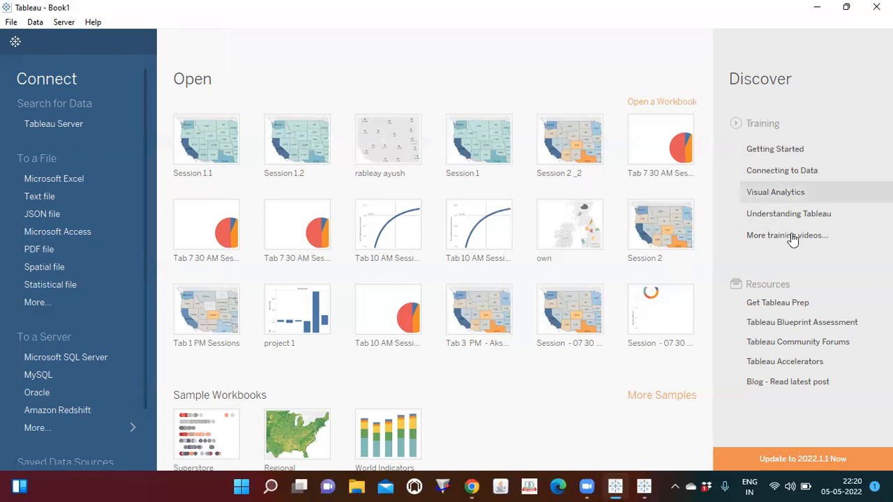
pyautogui.moveTo(778, 162)
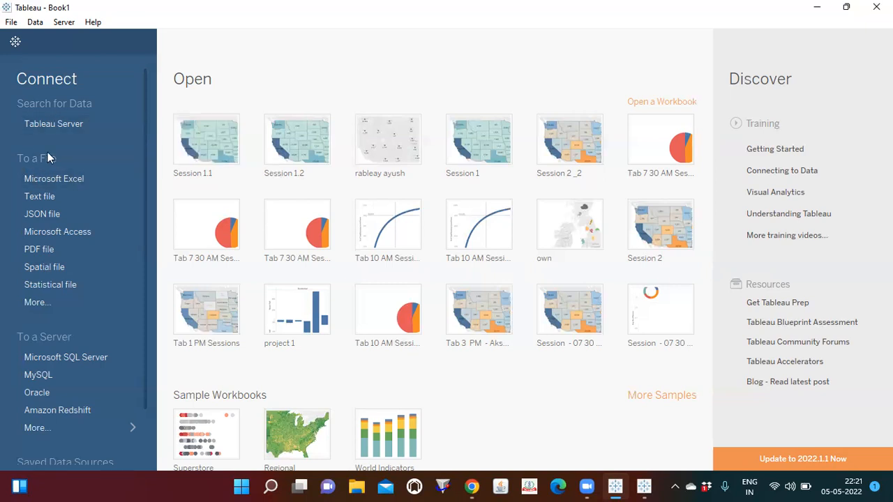
# Connect to the Sample - Superstore Excel workbook in the data folder as the data source
pyautogui.click(60, 176)
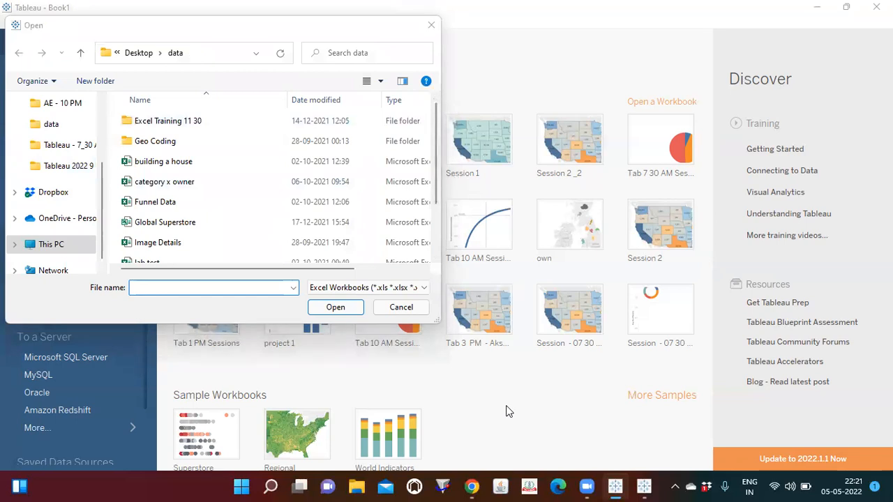
pyautogui.click(162, 223)
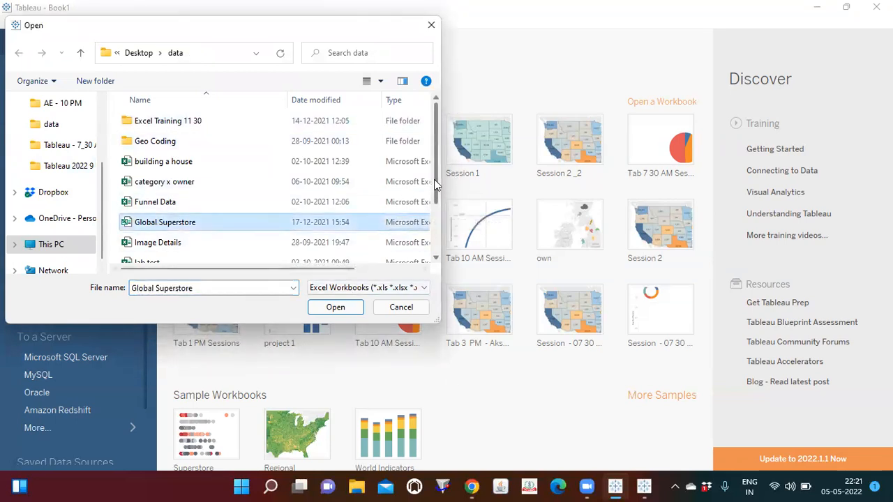
pyautogui.scroll(-2, 434, 183)
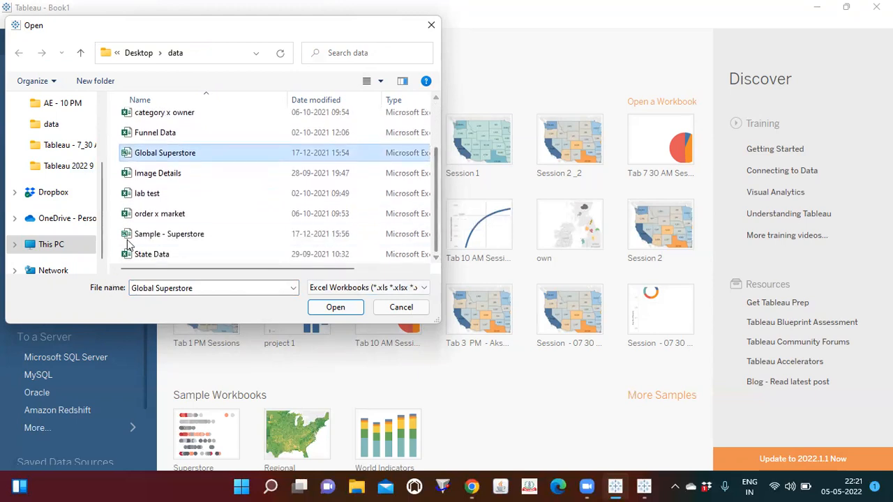
pyautogui.click(176, 234)
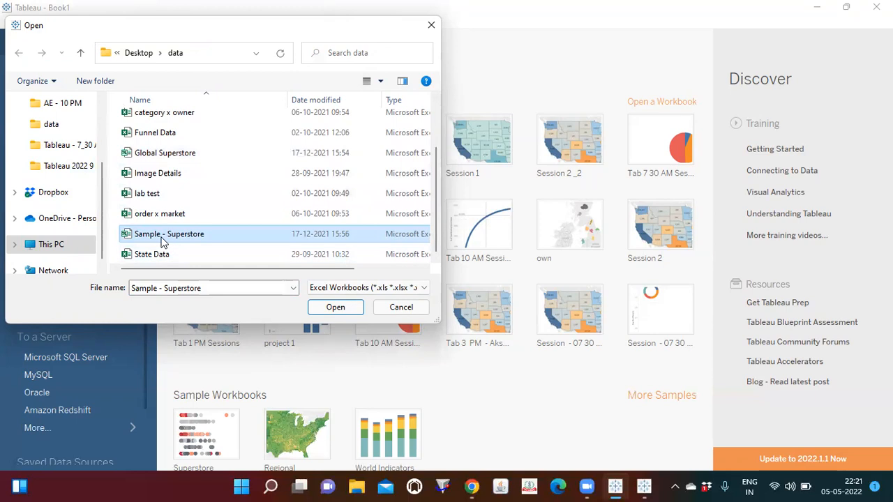
pyautogui.click(335, 307)
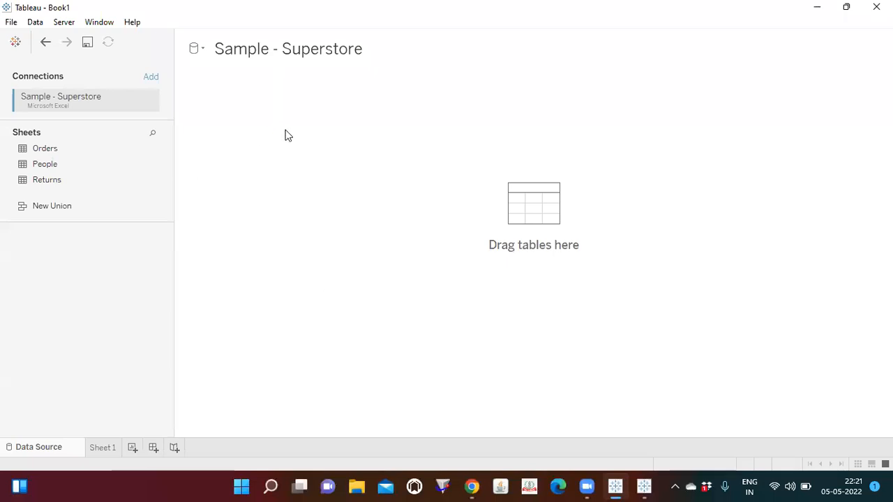
# Switch to File Explorer and open the Sample - Superstore workbook from the data folder in Excel
pyautogui.click(357, 486)
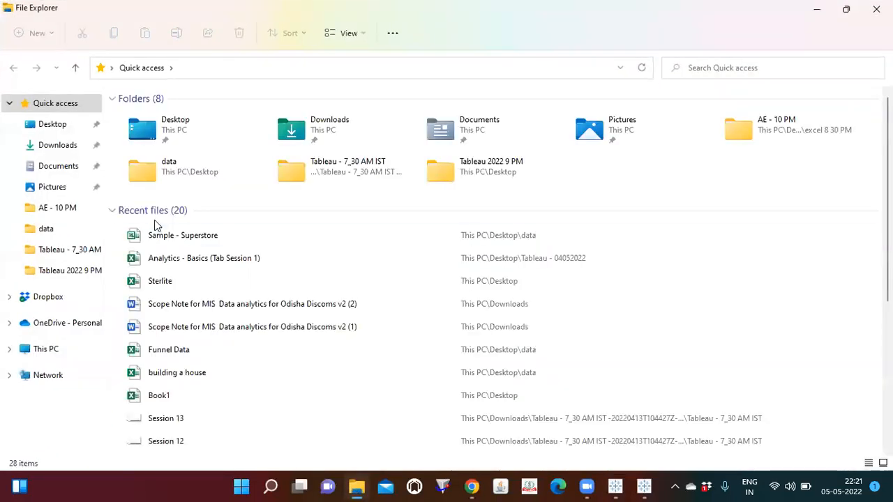
pyautogui.click(42, 232)
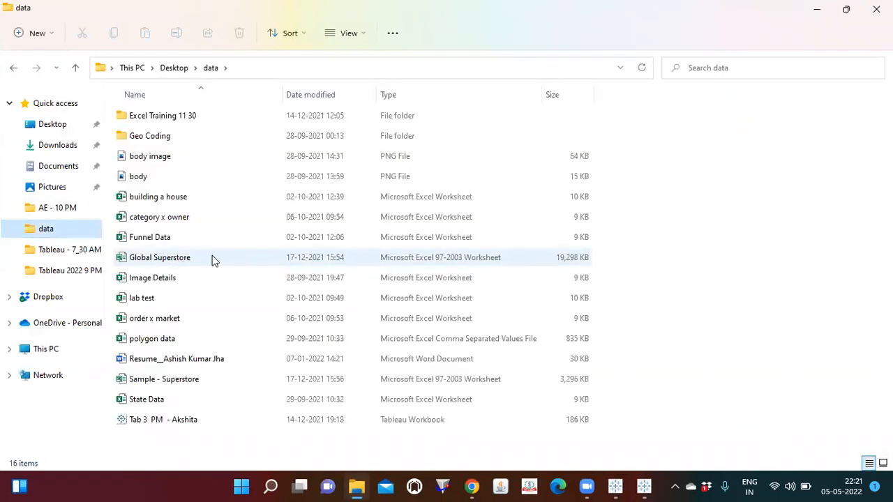
pyautogui.doubleClick(180, 379)
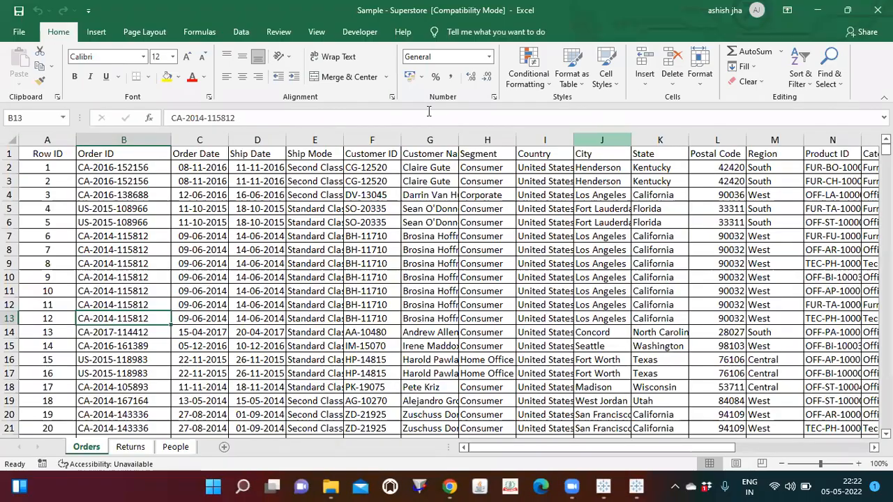
# Go through the Orders sheet's header cells from Row ID to Country and add filters to the header row
pyautogui.click(61, 155)
pyautogui.press('Right')
pyautogui.press('Right')
pyautogui.press('Right')
pyautogui.press('Right')
pyautogui.press('Right')
pyautogui.press('Right')
pyautogui.press('Right')
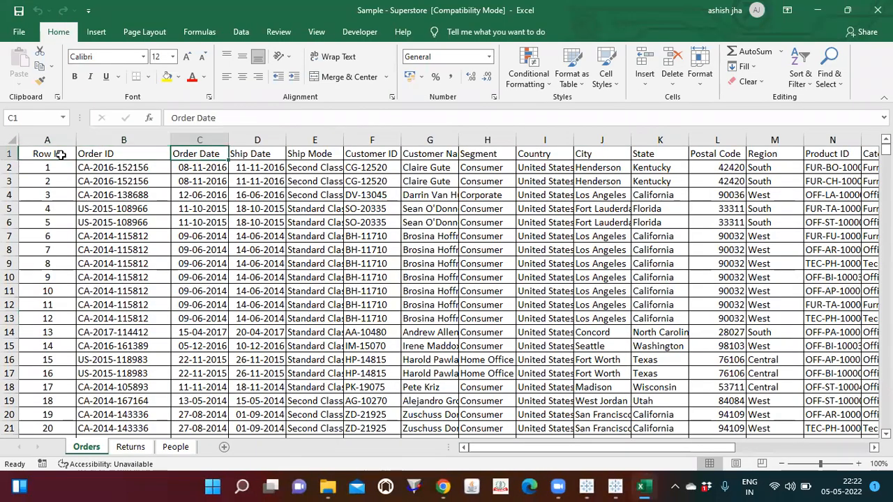
pyautogui.press('Right')
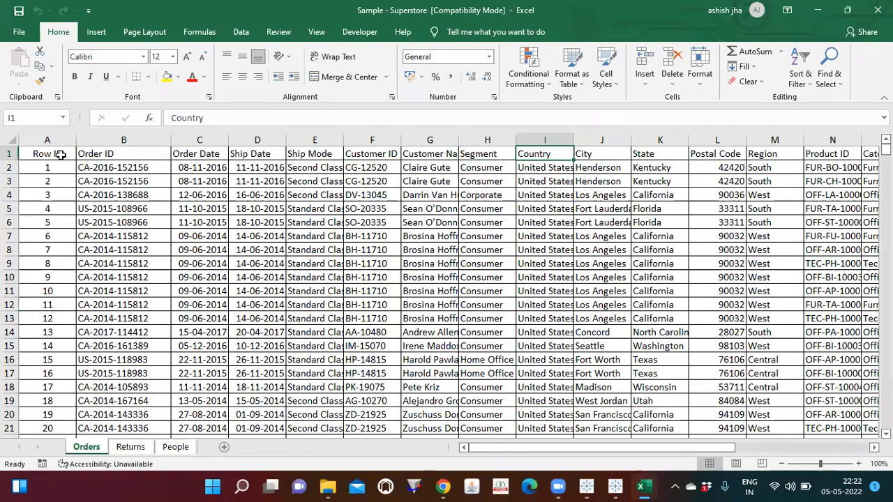
pyautogui.hotkey('ctrl', 'shift', 'l')
pyautogui.press('Down')
pyautogui.press('Up')
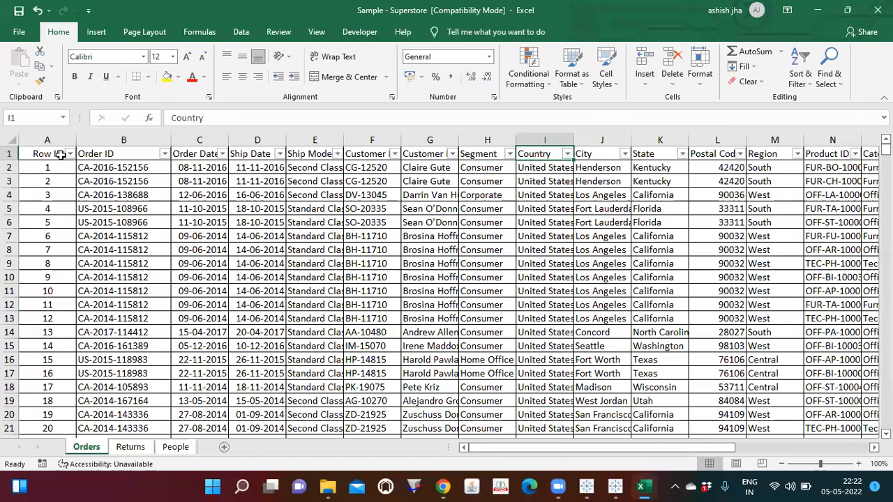
# Check the Country header's filter and its neighbouring headers, and return to the Row ID header
pyautogui.click(568, 154)
pyautogui.press('Escape')
pyautogui.press('Right')
pyautogui.press('Left')
pyautogui.press('Left')
pyautogui.press('Left')
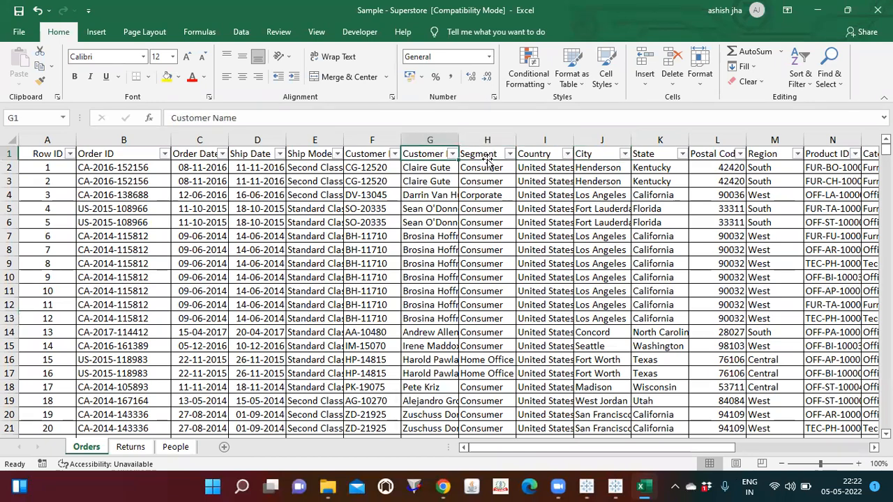
pyautogui.press('Home')
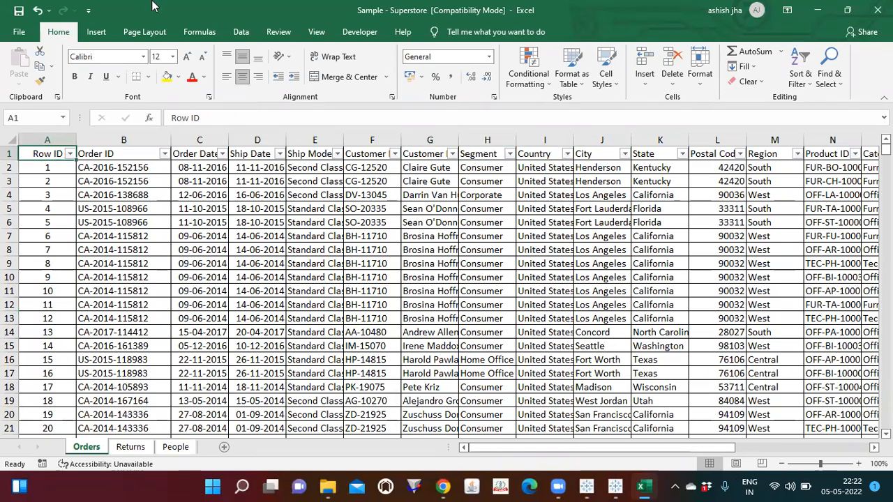
# View the Returns and People sheets of the workbook and return to the Orders sheet
pyautogui.click(153, 6)
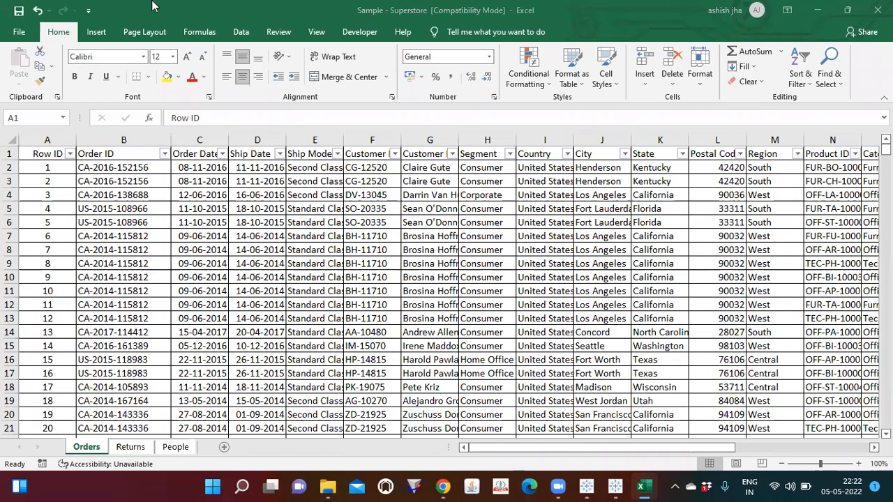
pyautogui.click(175, 330)
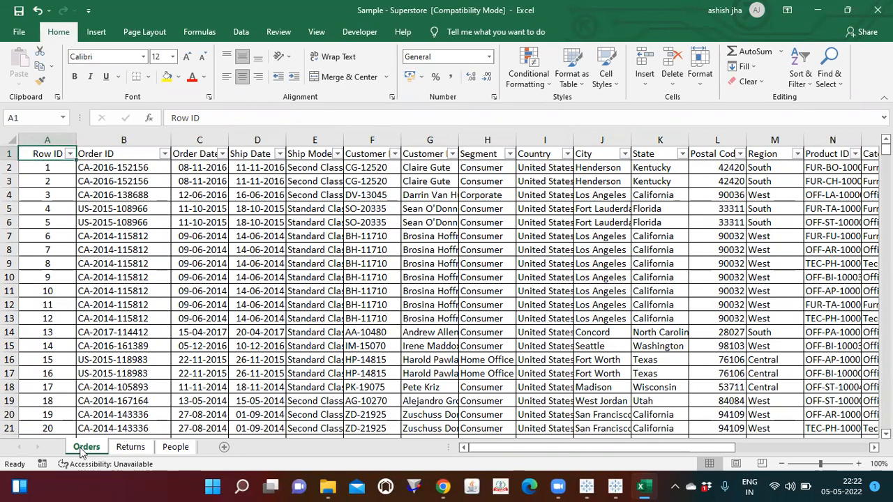
pyautogui.click(129, 447)
pyautogui.click(176, 447)
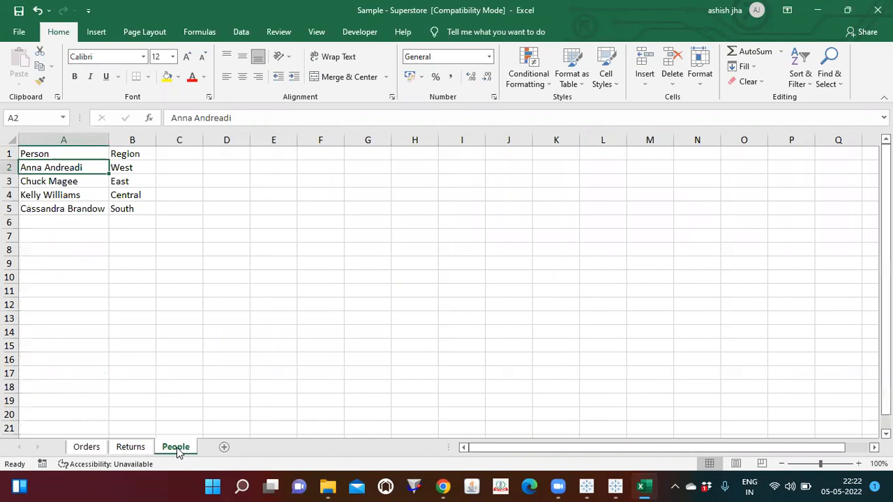
pyautogui.click(87, 447)
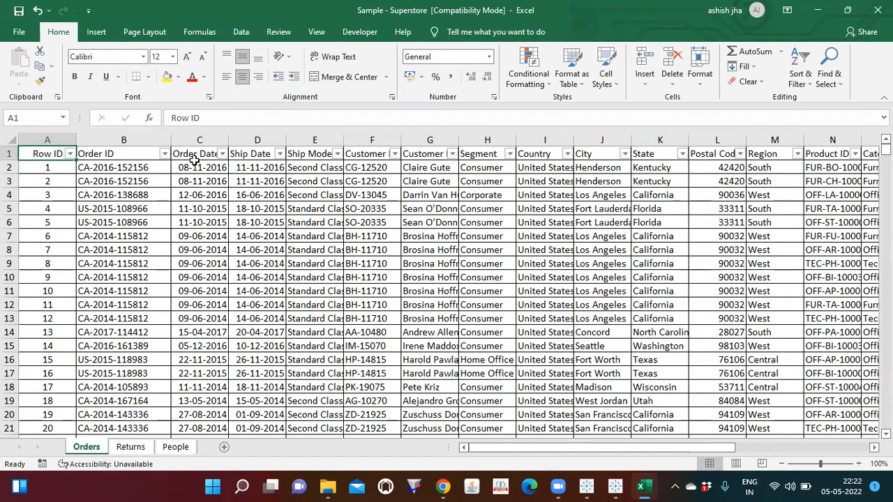
# Examine the column headers of the Orders sheet from Row ID through Category
pyautogui.press('Right')
pyautogui.press('Right')
pyautogui.press('Right')
pyautogui.press('Right')
pyautogui.press('Right')
pyautogui.press('Right')
pyautogui.press('Right')
pyautogui.press('Right')
pyautogui.press('Right')
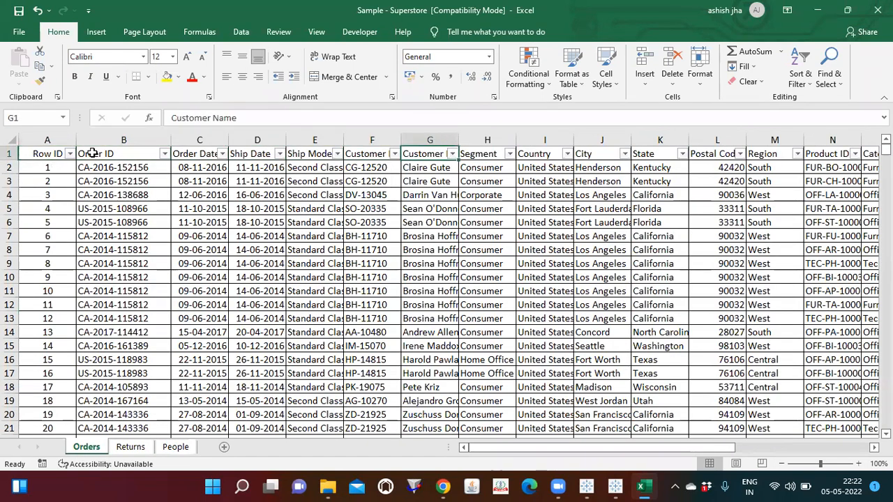
pyautogui.press('Right')
pyautogui.press('Right')
pyautogui.press('Right')
pyautogui.press('Right')
pyautogui.press('Right')
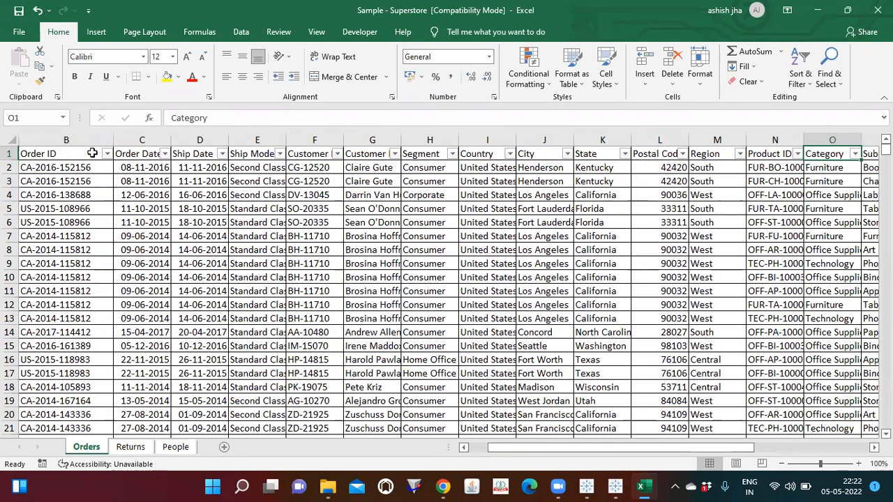
# Examine the first order record back to its order and ship dates, ending at the Customer ID header
pyautogui.press('Down')
pyautogui.press('Left')
pyautogui.press('Left')
pyautogui.press('Left')
pyautogui.press('Left')
pyautogui.press('Left')
pyautogui.press('Left')
pyautogui.press('Left')
pyautogui.press('Left')
pyautogui.press('Left')
pyautogui.press('Left')
pyautogui.press('Left')
pyautogui.press('Left')
pyautogui.press('Left')
pyautogui.press('Right')
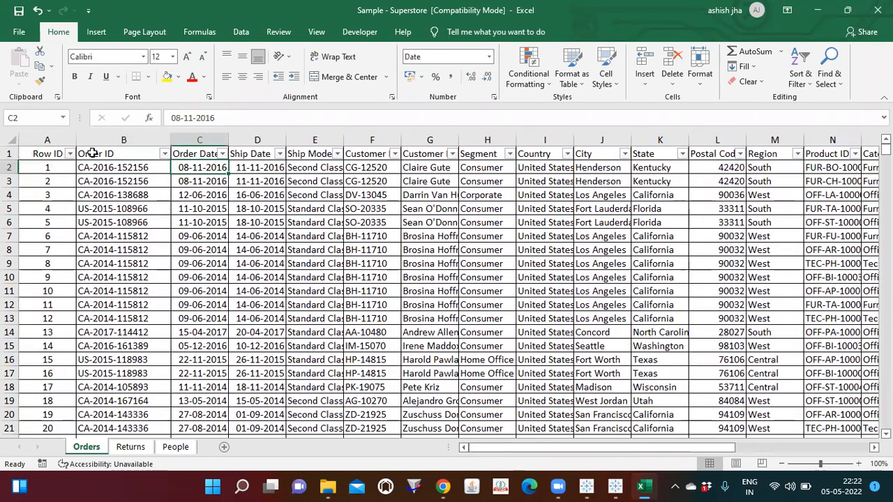
pyautogui.press('Right')
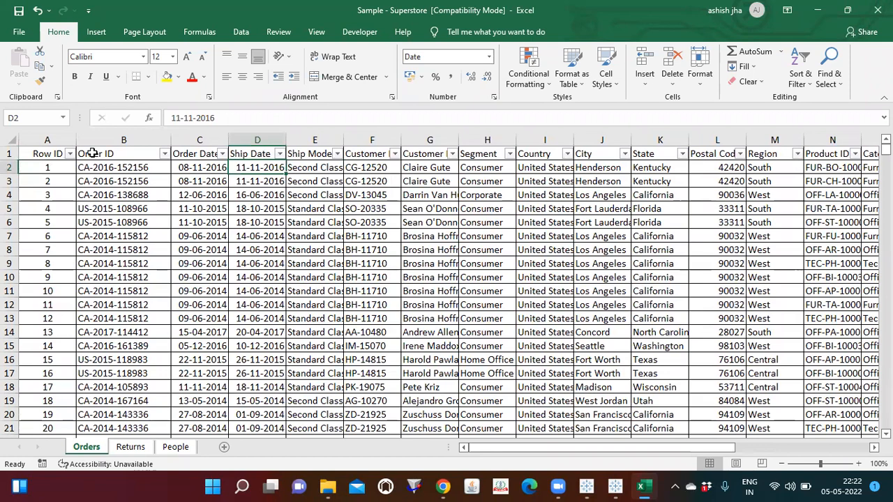
pyautogui.press('Right')
pyautogui.press('Right')
pyautogui.press('Up')
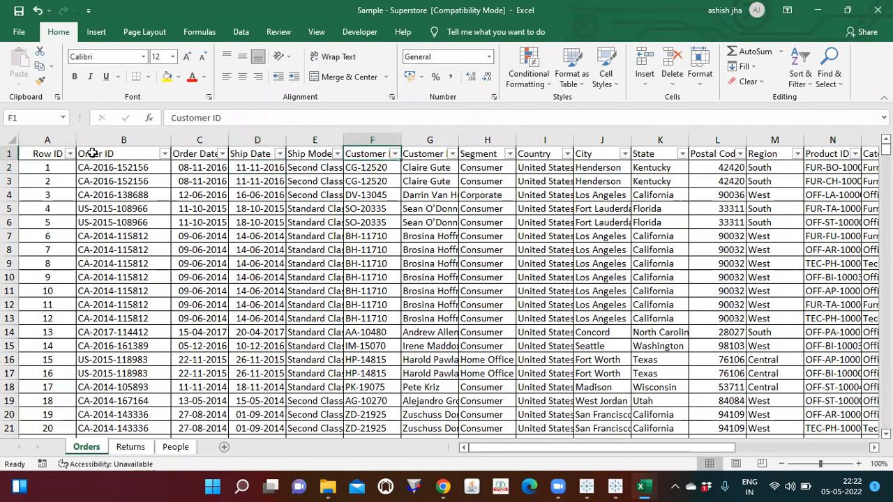
# Examine the first order record's fields from Customer Name through Sales, Quantity, Discount and Profit
pyautogui.press('Right')
pyautogui.press('Down')
pyautogui.press('Right')
pyautogui.press('Right')
pyautogui.press('Right')
pyautogui.press('Right')
pyautogui.press('Right')
pyautogui.press('Right')
pyautogui.press('Right')
pyautogui.press('Right')
pyautogui.press('Right')
pyautogui.press('Right')
pyautogui.press('Right')
pyautogui.press('Right')
pyautogui.press('Right')
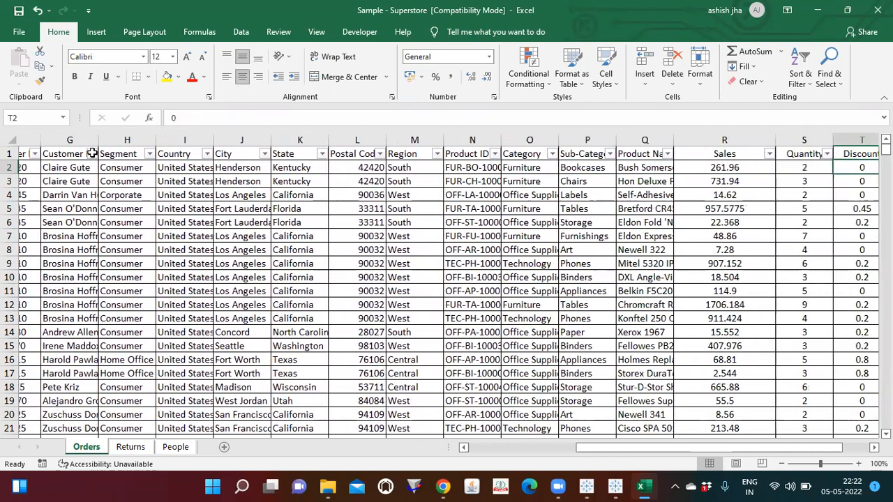
pyautogui.press('Left')
pyautogui.press('Left')
pyautogui.press('Right')
pyautogui.press('Right')
pyautogui.press('Right')
pyautogui.press('Up')
pyautogui.press('Down')
# Review the first order record backwards from Profit past Postal Code towards the sheet's first columns
pyautogui.press('Left')
pyautogui.press('Left')
pyautogui.press('Left')
pyautogui.press('Left')
pyautogui.press('Left')
pyautogui.press('Left')
pyautogui.press('Left')
pyautogui.press('Left')
pyautogui.press('Left')
pyautogui.press('Left')
pyautogui.press('Left')
pyautogui.press('Left')
pyautogui.press('Left')
pyautogui.press('Left')
pyautogui.press('Left')
pyautogui.press('Left')
pyautogui.press('Left')
pyautogui.press('Left')
pyautogui.press('Left')
pyautogui.press('Left')
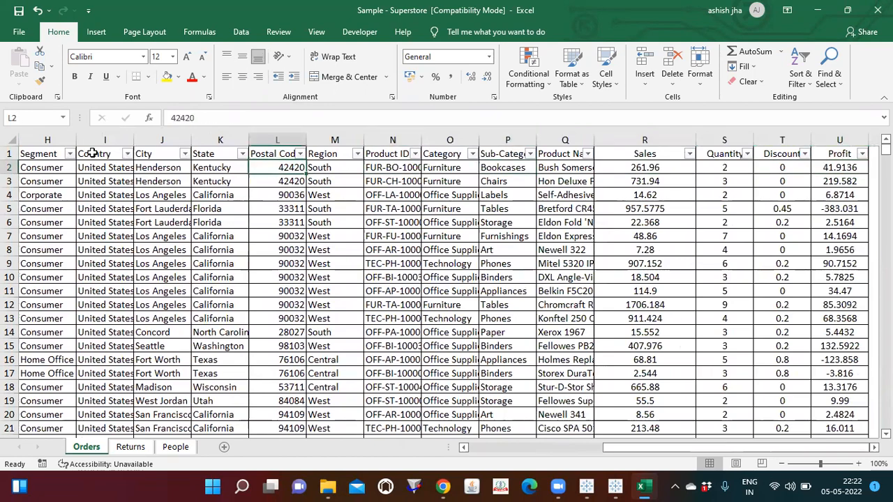
# Examine the Returns sheet's Returned and Order ID columns and the People sheet's Person and Region entries
pyautogui.click(130, 447)
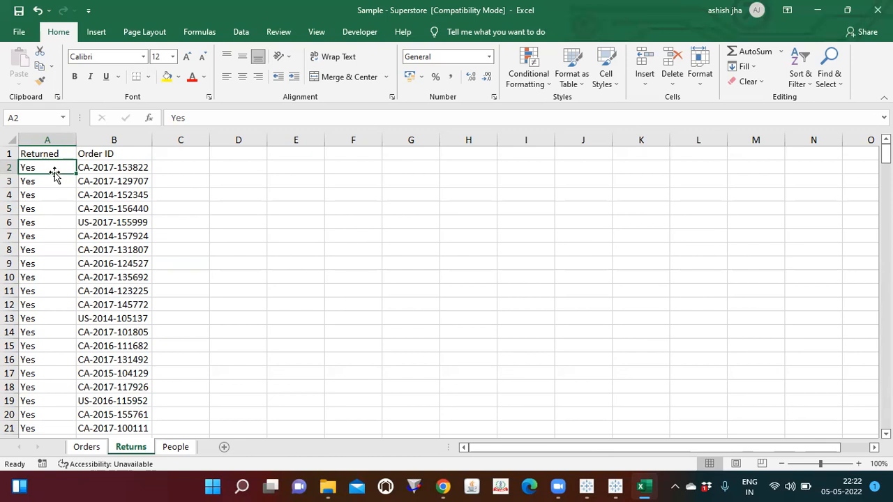
pyautogui.click(176, 446)
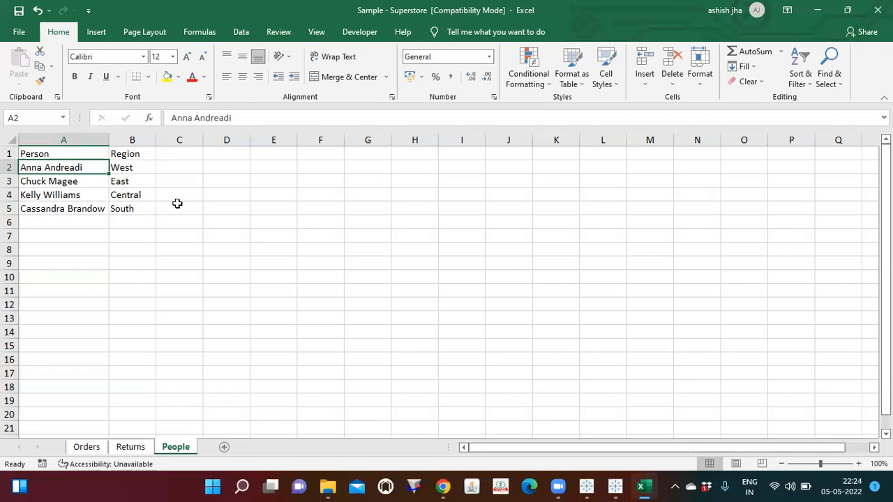
pyautogui.moveTo(130, 167); pyautogui.dragTo(118, 270)
# Compare the Orders, People and Returns sheets, highlighting the four names in the Person column and finishing on Orders
pyautogui.click(86, 447)
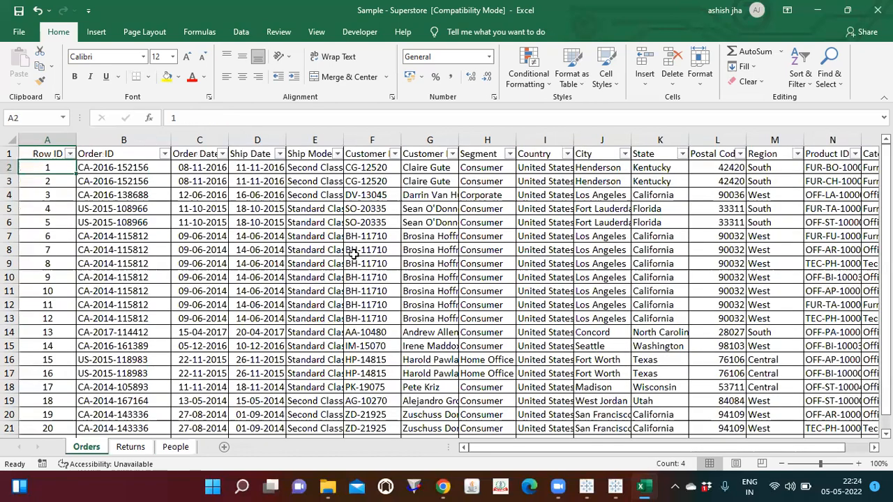
pyautogui.click(166, 448)
pyautogui.moveTo(58, 168); pyautogui.dragTo(58, 210)
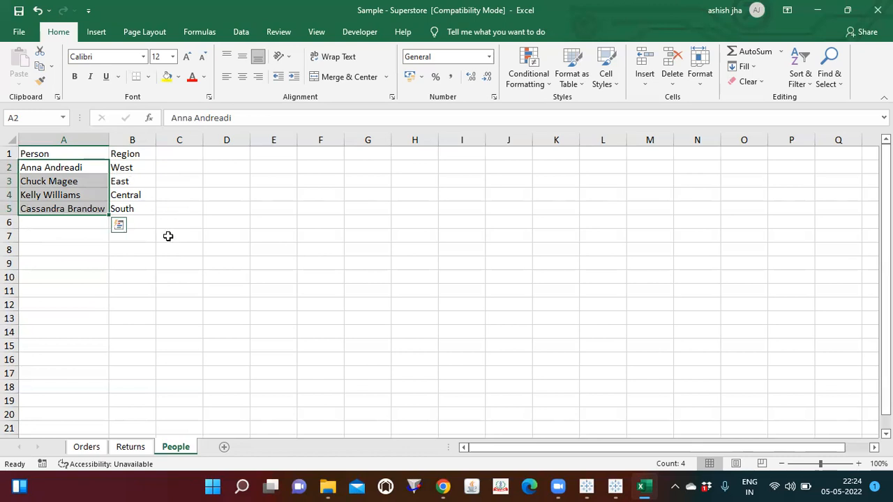
pyautogui.click(131, 447)
pyautogui.click(97, 448)
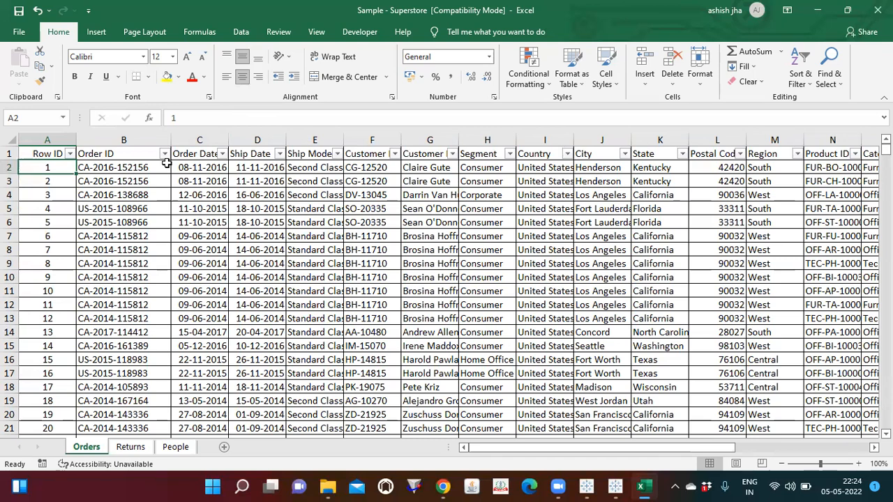
pyautogui.click(383, 249)
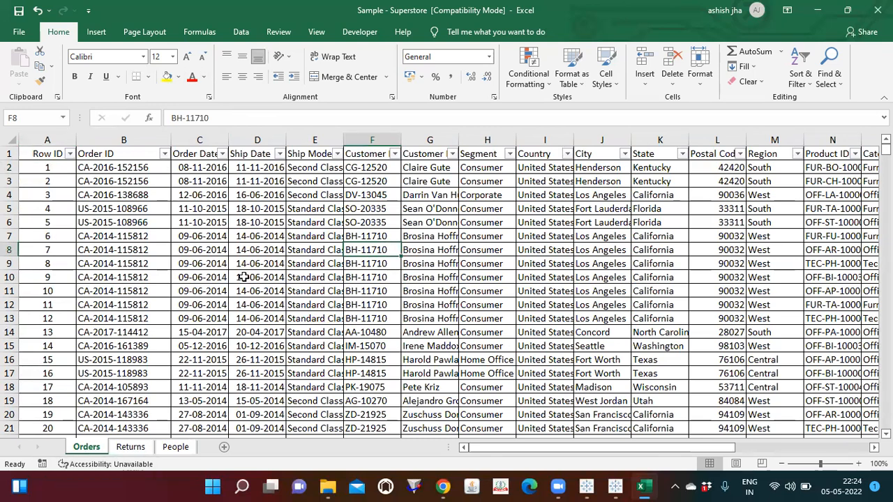
# Switch to Tableau and add the Orders sheet of Sample - Superstore to the data source canvas
pyautogui.moveTo(586, 485)
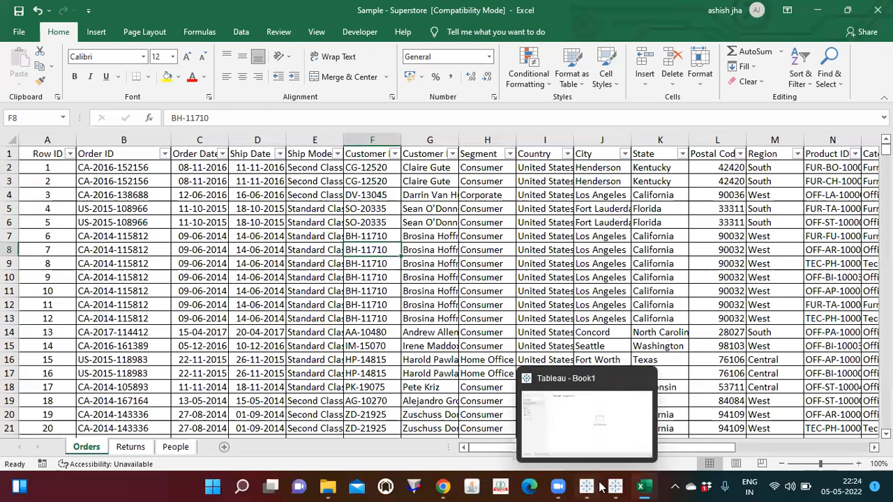
pyautogui.click(573, 417)
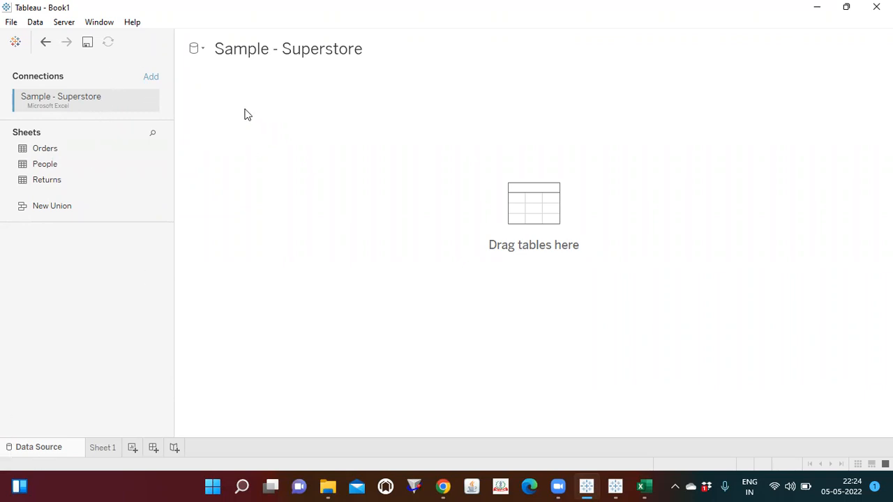
pyautogui.click(15, 43)
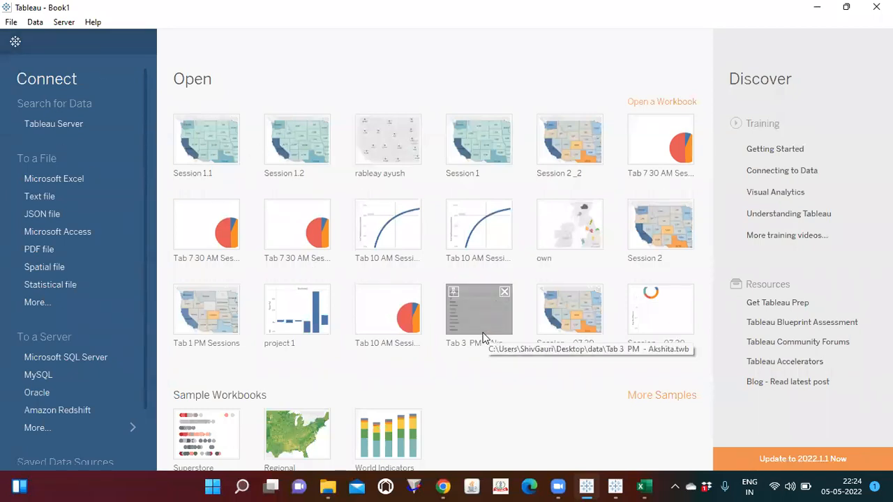
pyautogui.click(18, 42)
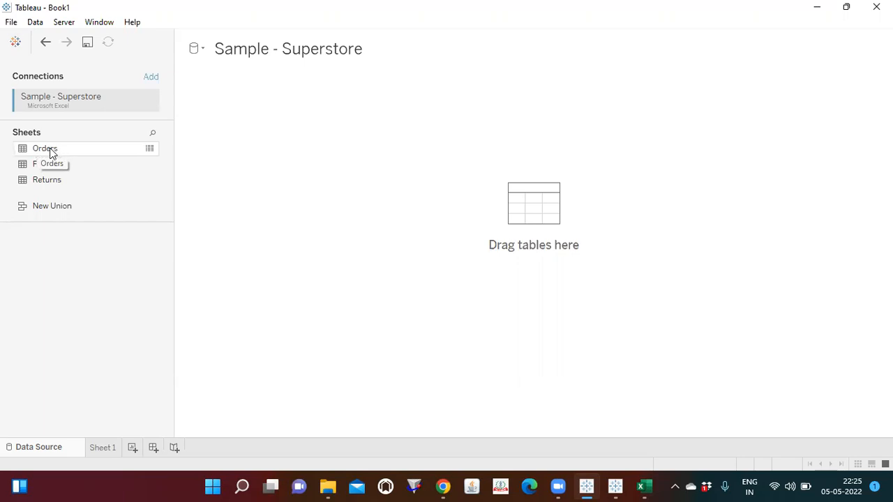
pyautogui.moveTo(43, 155); pyautogui.dragTo(519, 187)
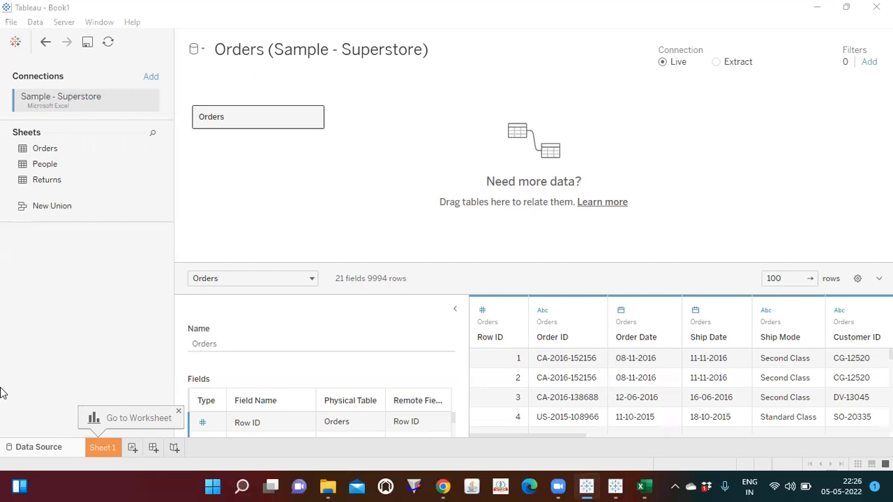
# Revisit the start page to view how a Microsoft Excel file is chosen, and return to the Orders data source
pyautogui.click(15, 42)
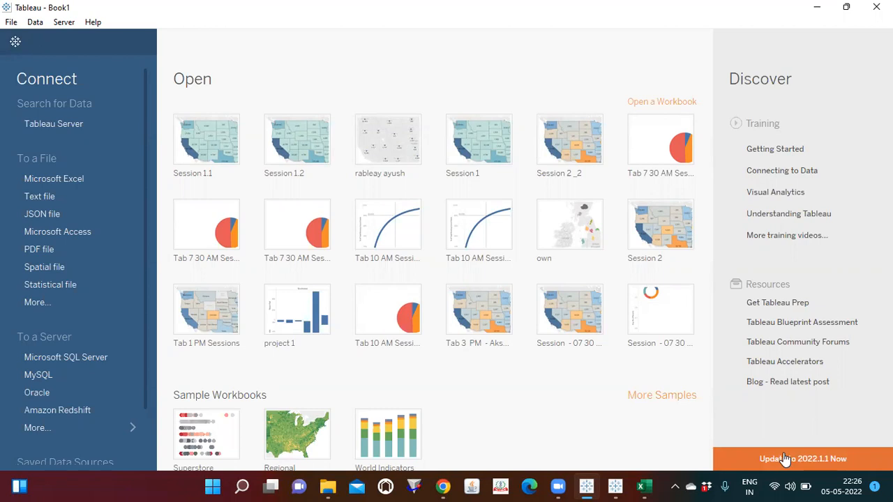
pyautogui.click(59, 183)
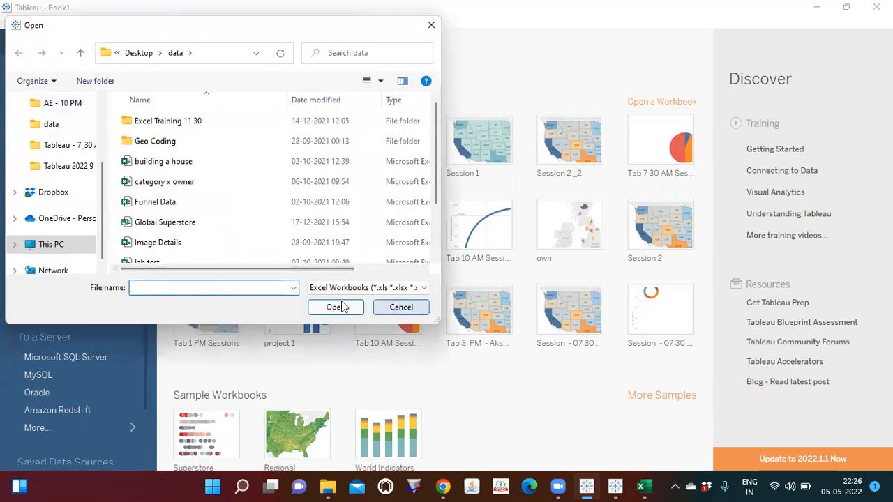
pyautogui.click(400, 308)
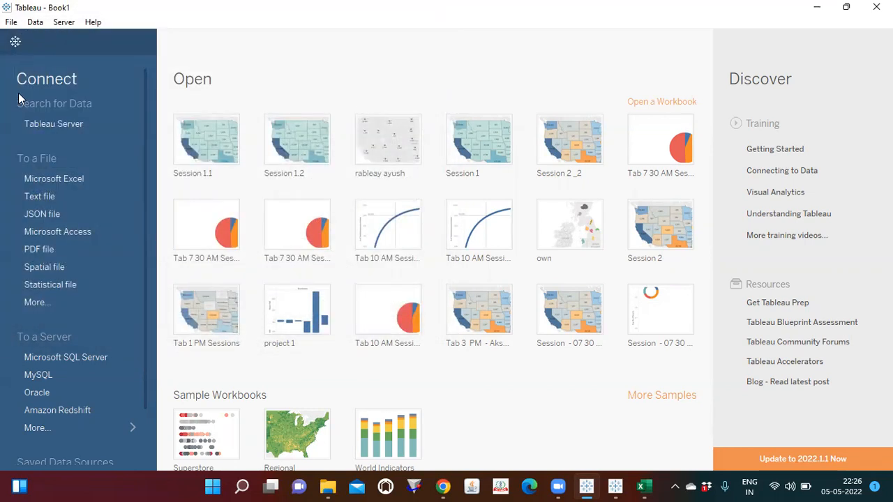
pyautogui.click(15, 41)
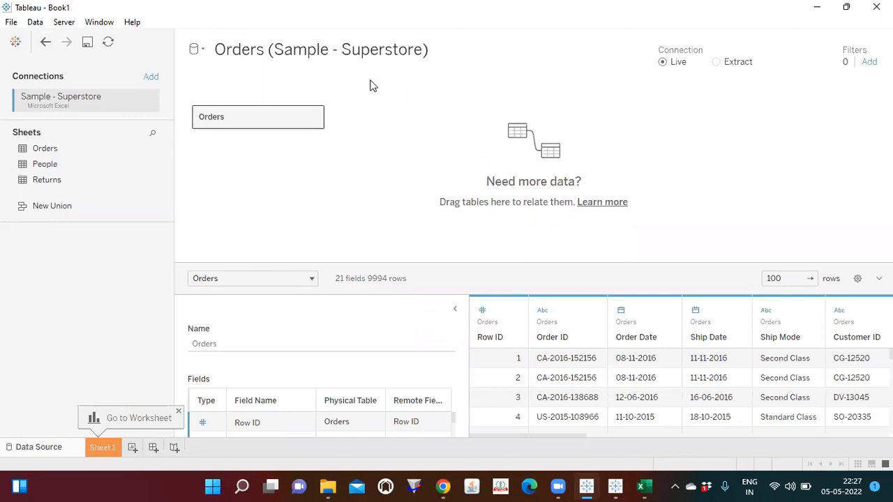
# Open the Sheet 1 worksheet and look over its available commands, from file and data handling to analysis
pyautogui.click(95, 449)
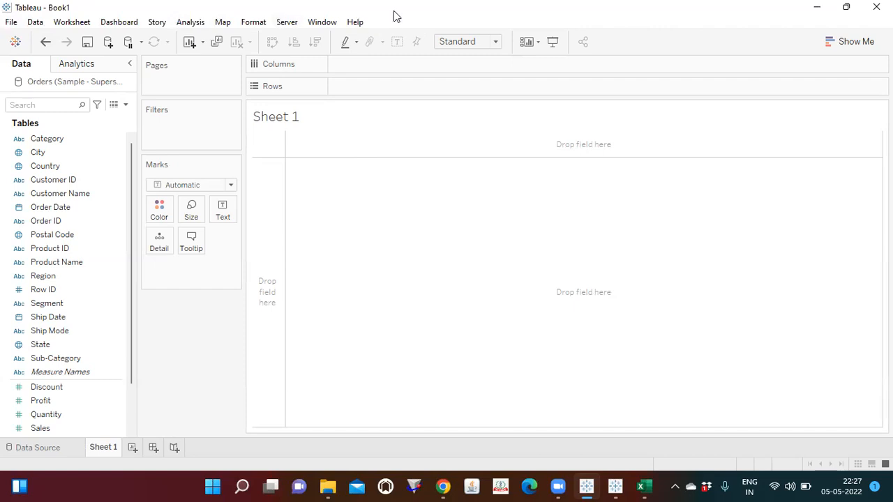
pyautogui.click(11, 21)
pyautogui.click(32, 23)
pyautogui.click(57, 23)
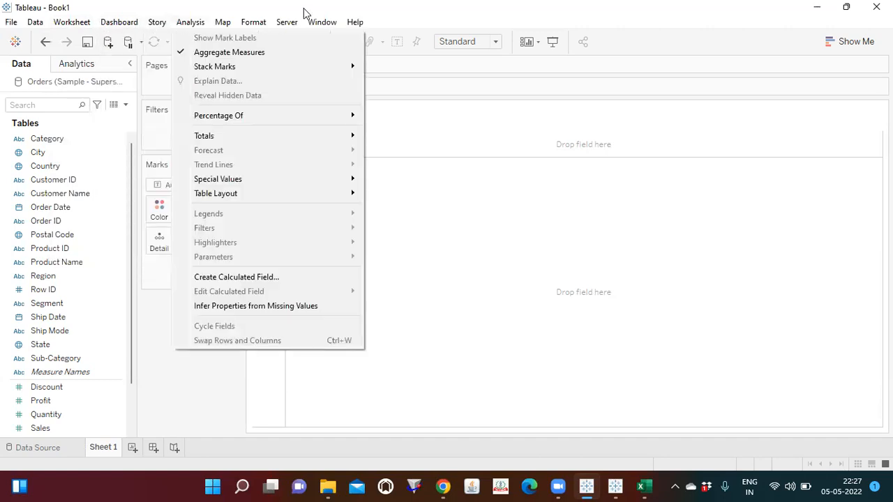
pyautogui.moveTo(355, 23)
pyautogui.click(373, 279)
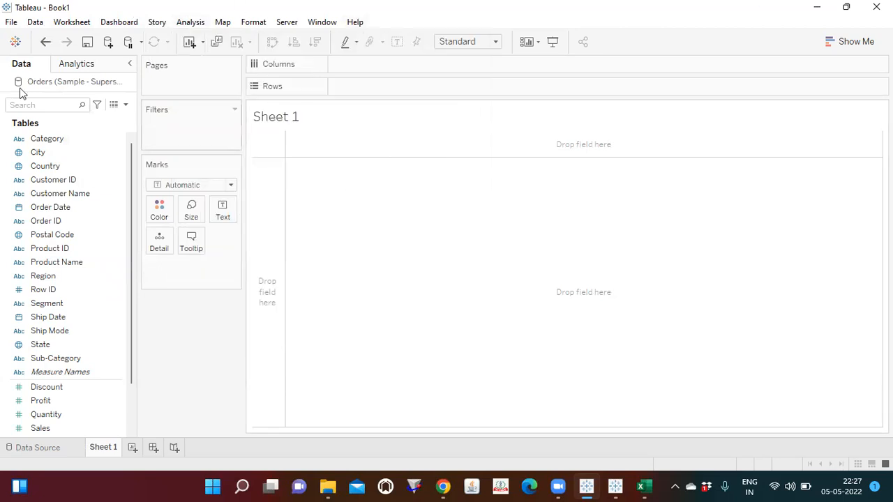
pyautogui.click(13, 44)
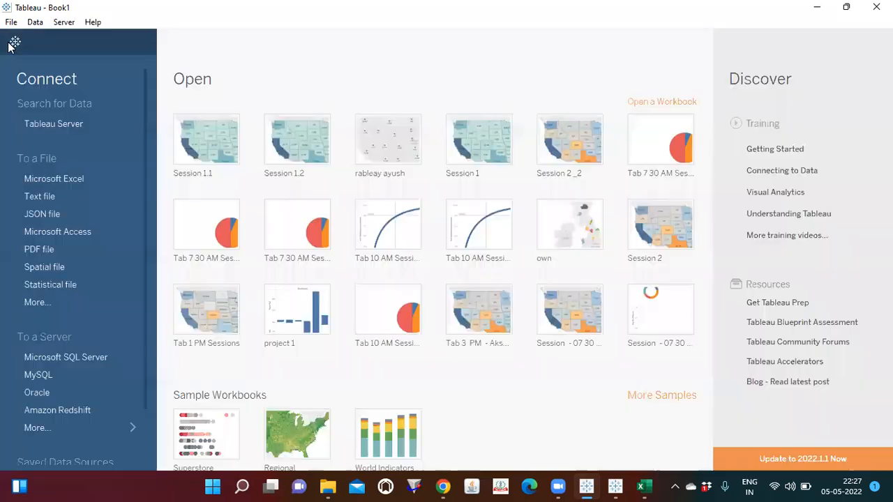
pyautogui.click(13, 43)
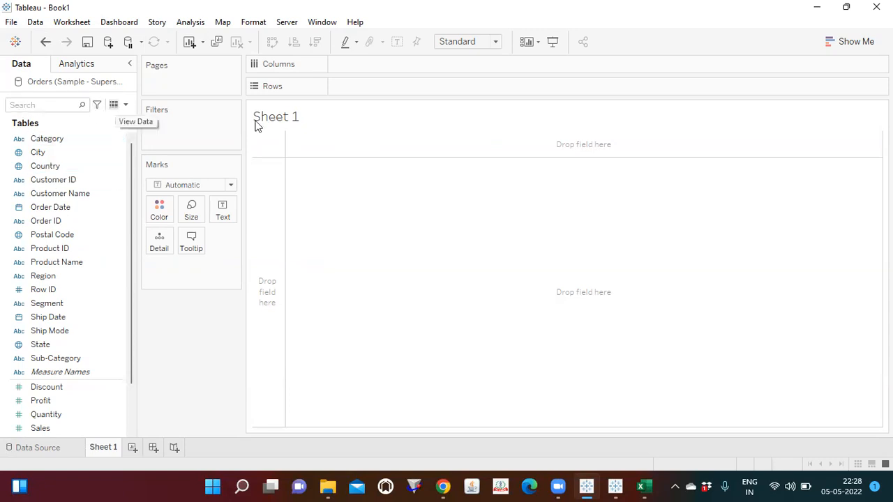
# Switch to Excel, highlight all Orders column headers from Row ID through Profit, and return to the Tableau worksheet
pyautogui.click(644, 486)
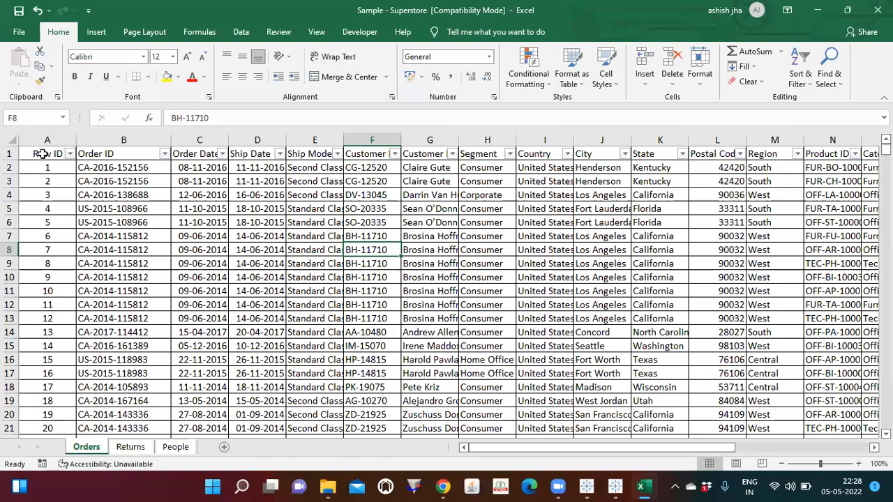
pyautogui.click(42, 153)
pyautogui.press('Right')
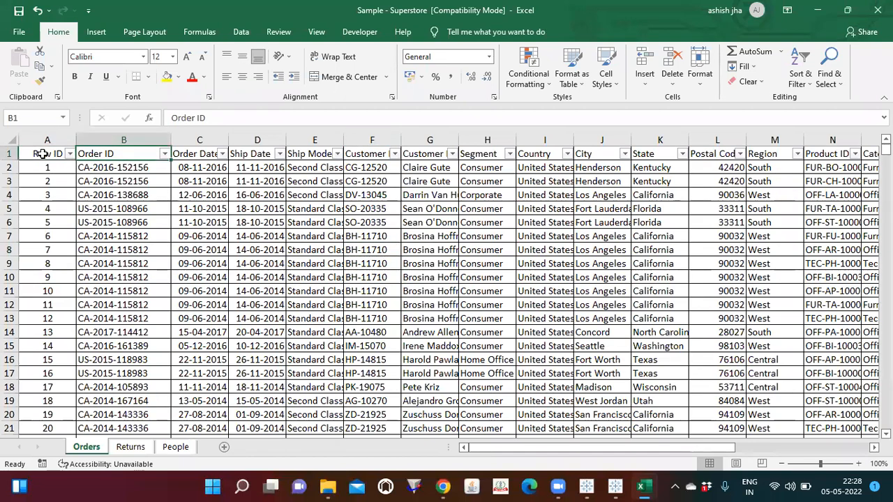
pyautogui.click(42, 154)
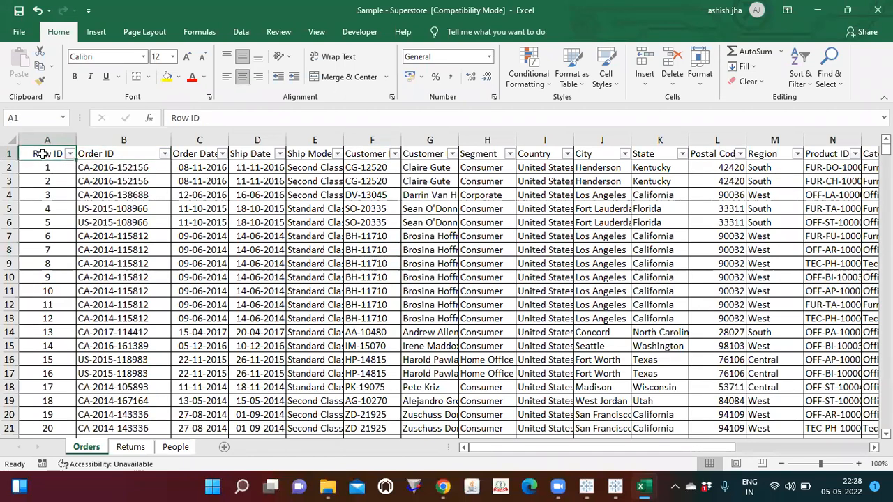
pyautogui.hotkey('ctrl', 'shift', 'Right')
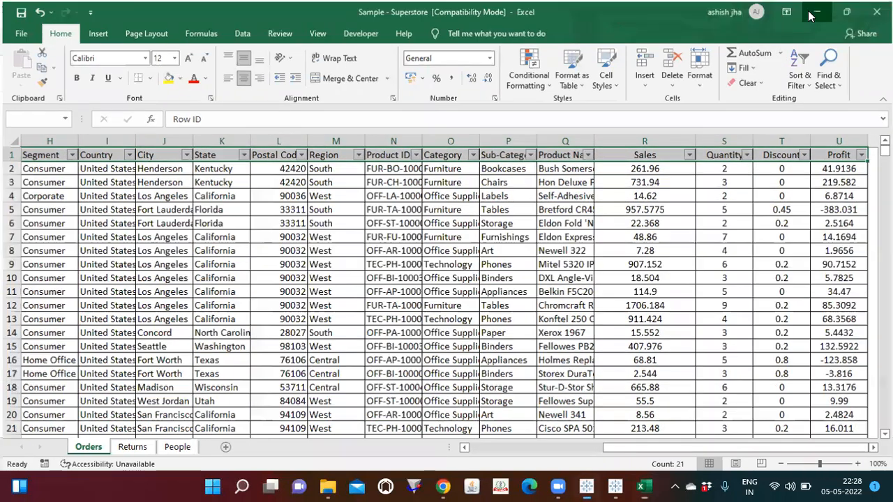
pyautogui.click(816, 11)
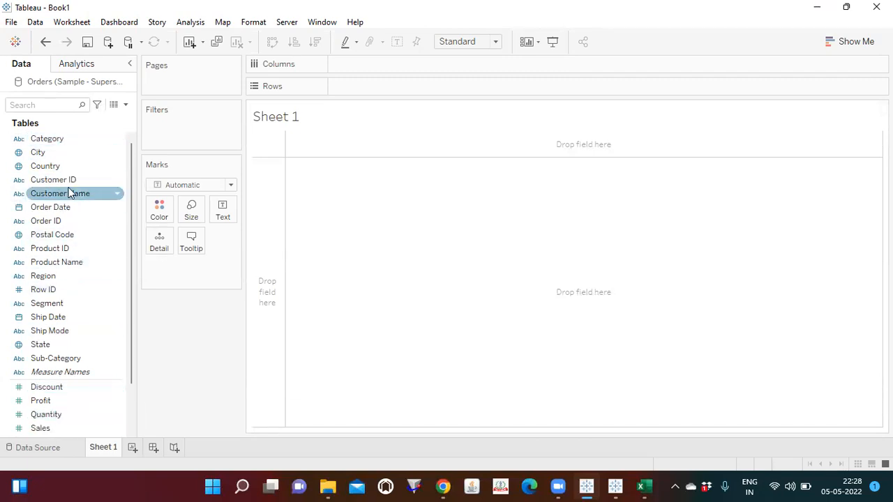
# Examine the worksheet's field list from Category to Measure Values and the available analytics options
pyautogui.click(74, 144)
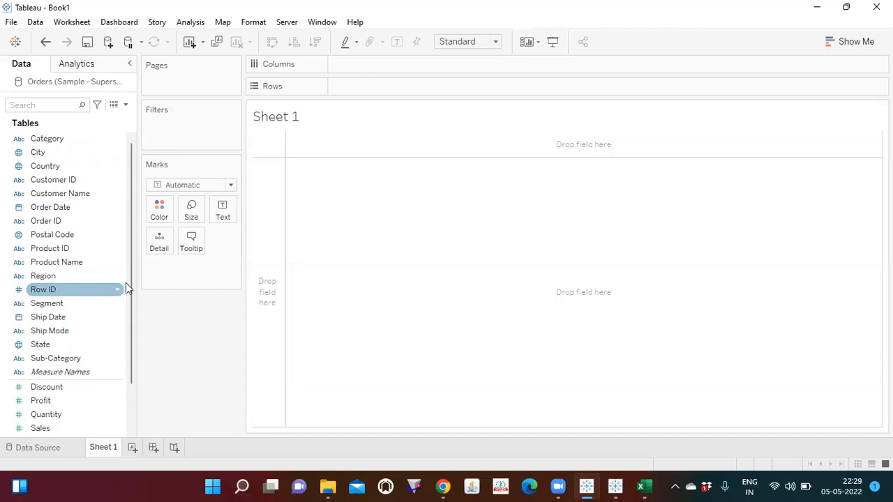
pyautogui.moveTo(135, 319); pyautogui.dragTo(131, 390)
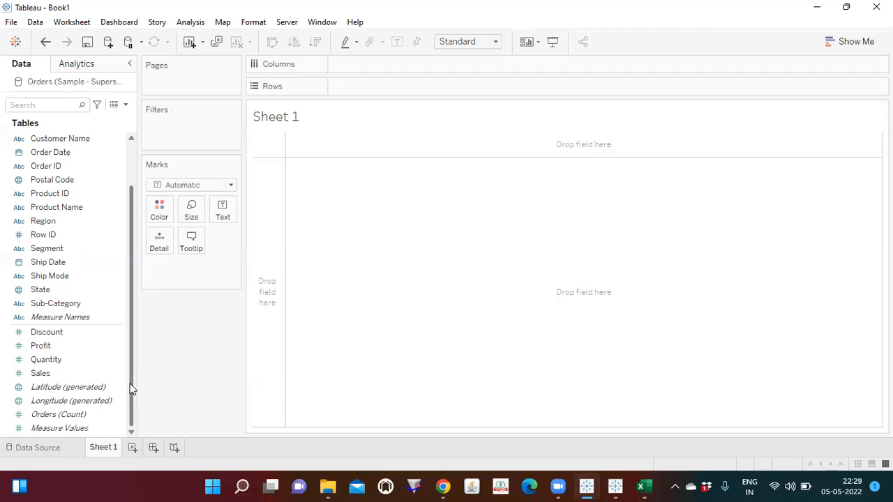
pyautogui.moveTo(131, 389); pyautogui.dragTo(129, 257)
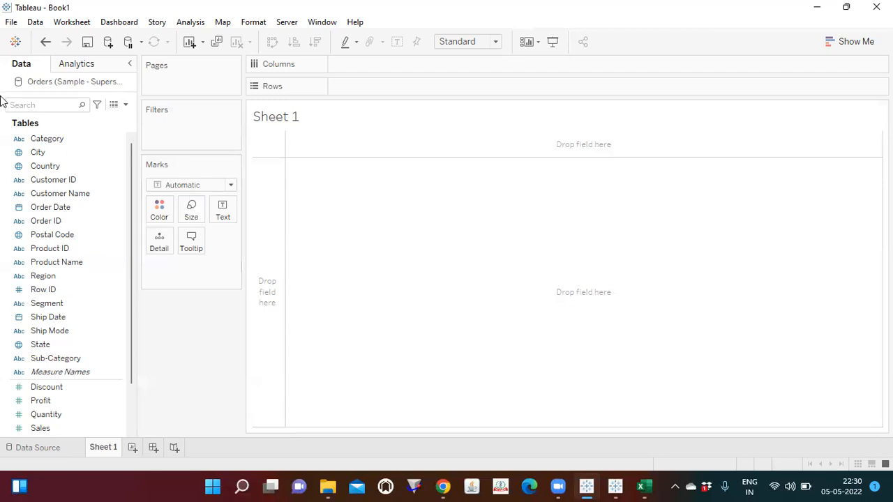
pyautogui.click(73, 64)
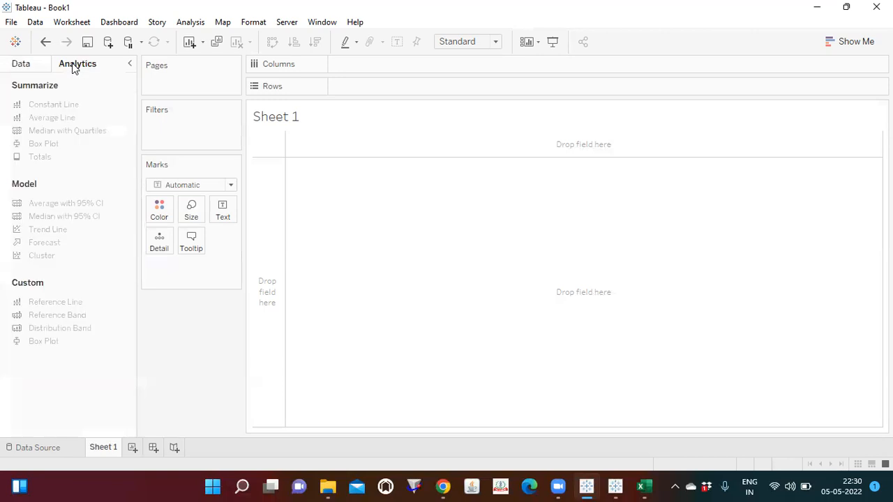
pyautogui.click(30, 63)
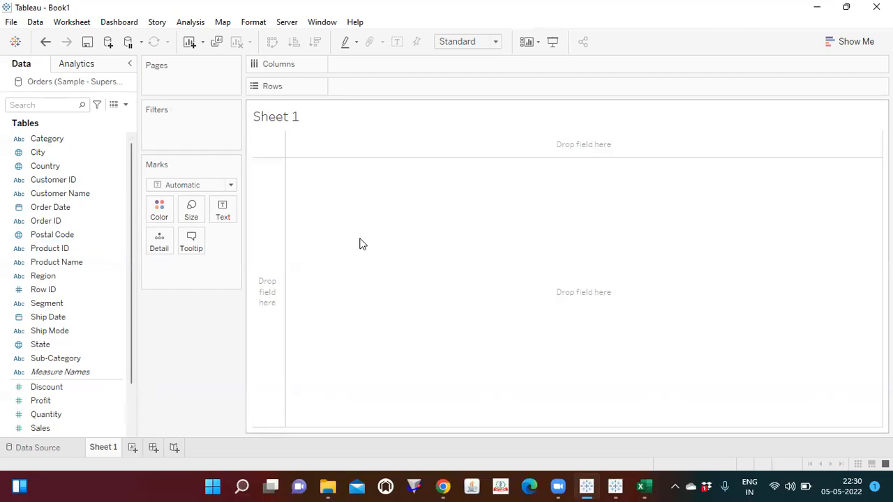
# Switch to Excel and close the Sample - Superstore workbook without saving changes
pyautogui.click(642, 487)
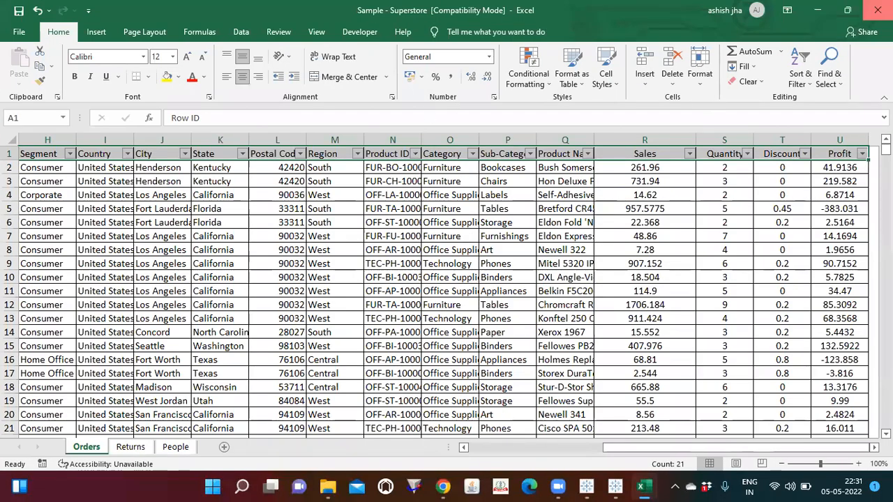
pyautogui.click(878, 10)
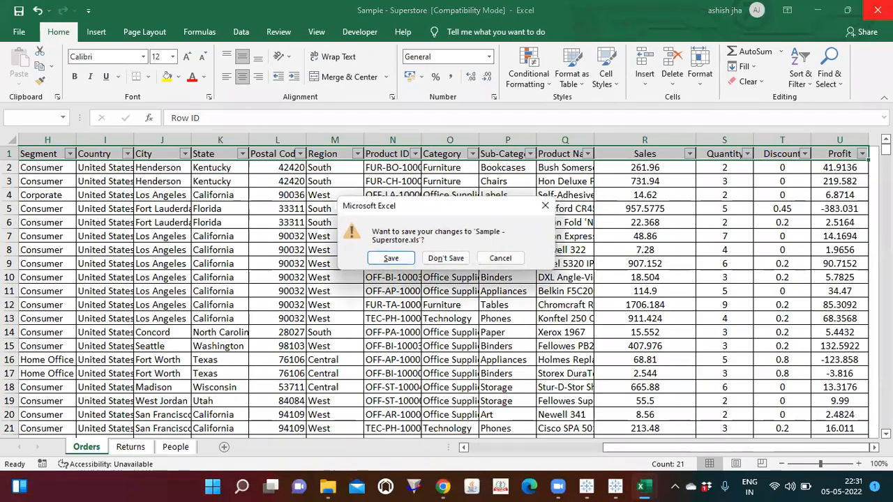
pyautogui.click(446, 259)
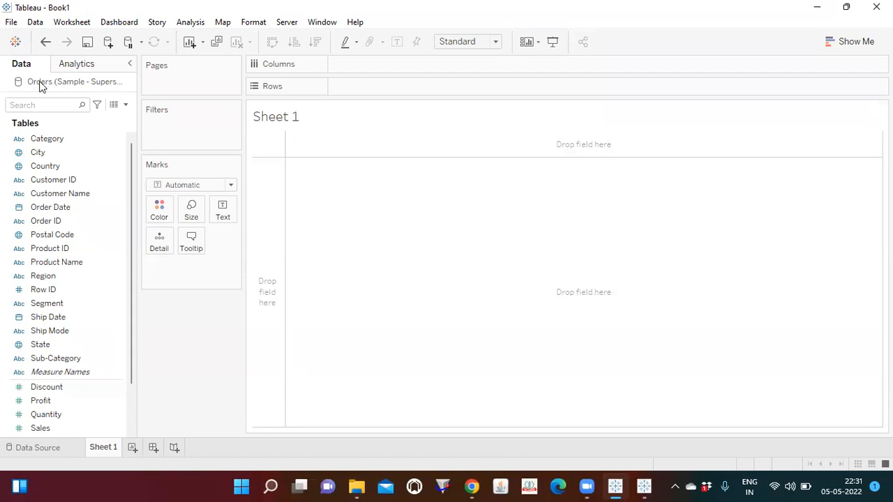
# View the underlying data of the Orders table across all its columns, from Category to Sales, and close it
pyautogui.click(113, 104)
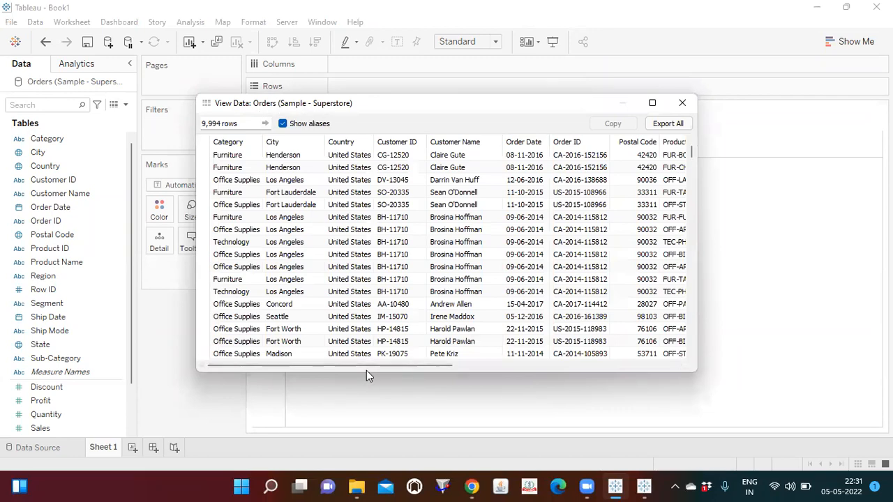
pyautogui.moveTo(371, 365); pyautogui.dragTo(650, 343)
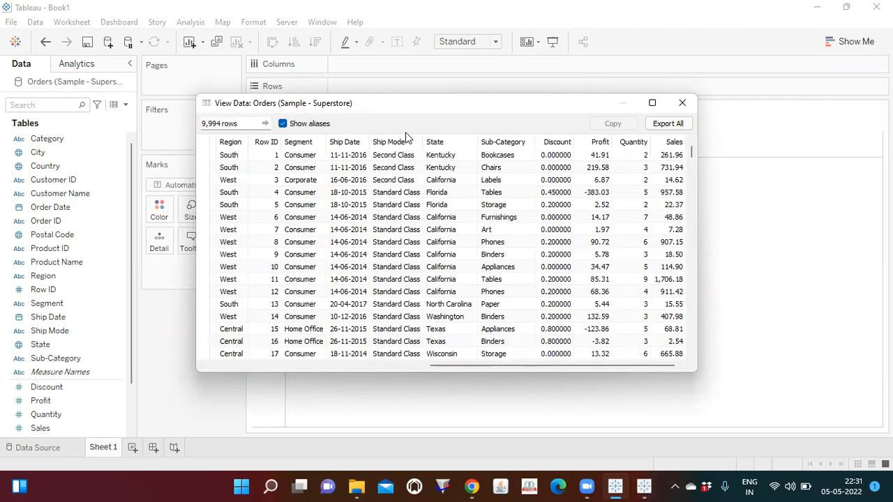
pyautogui.moveTo(461, 367); pyautogui.dragTo(206, 368)
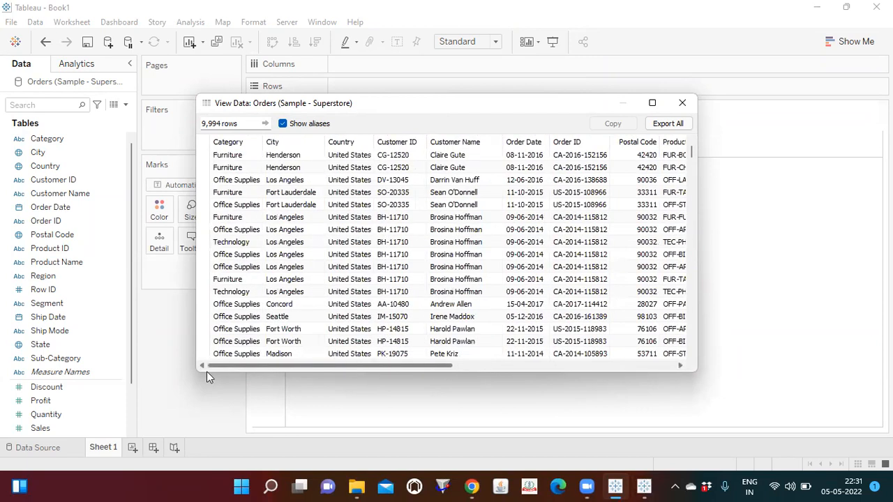
pyautogui.click(681, 104)
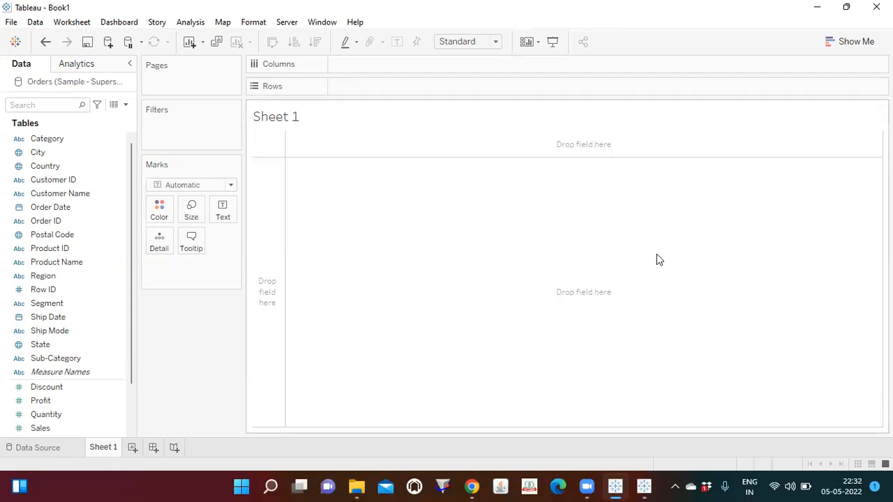
# Examine the Show Me chart types offered for Category with Sales and for Order Date with Profit
pyautogui.click(846, 44)
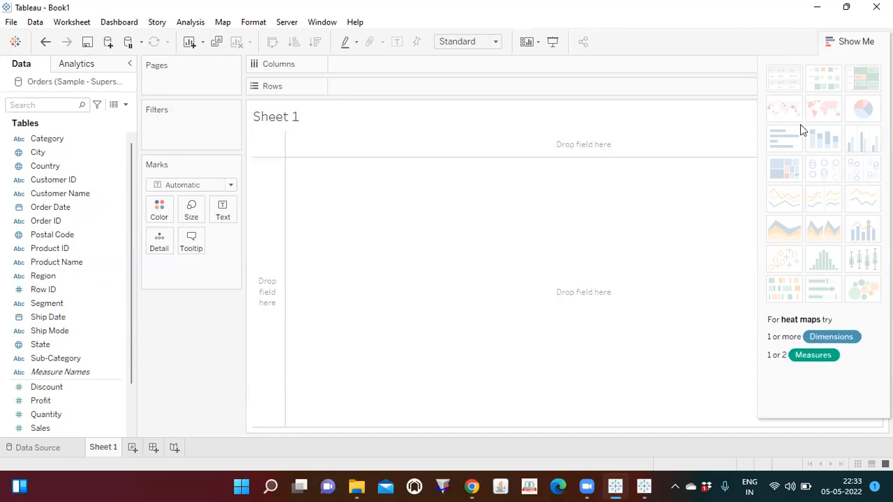
pyautogui.click(49, 140)
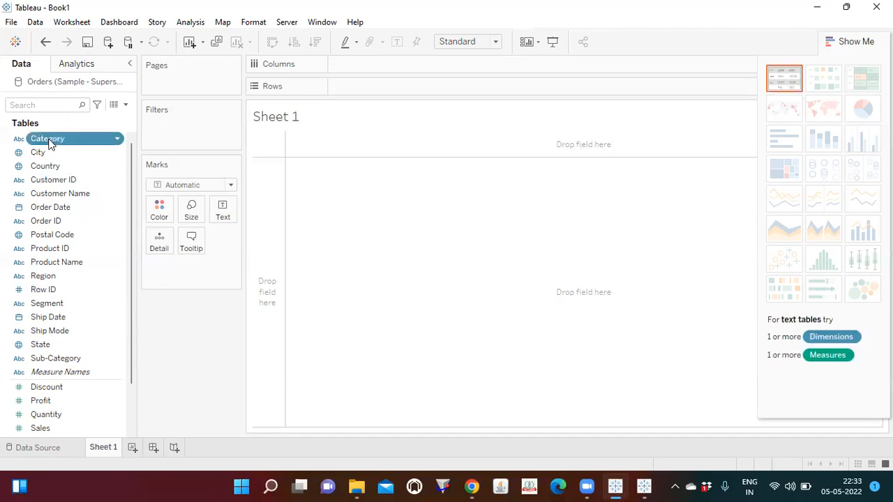
pyautogui.keyDown('ctrl'); pyautogui.click(45, 429); pyautogui.keyUp('ctrl')
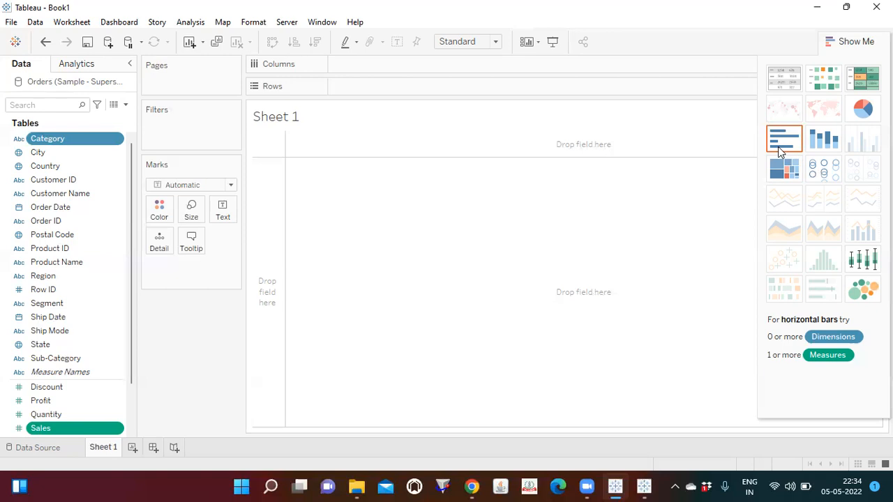
pyautogui.click(95, 307)
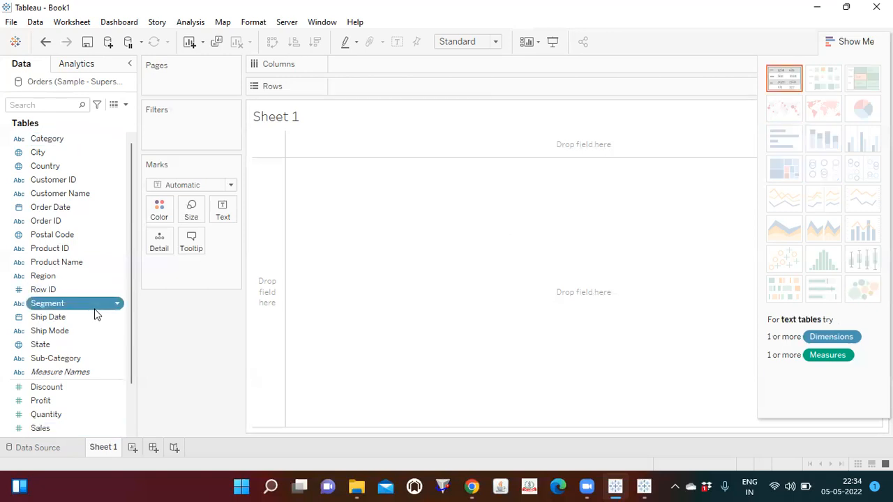
pyautogui.click(62, 207)
pyautogui.keyDown('ctrl'); pyautogui.click(44, 400); pyautogui.keyUp('ctrl')
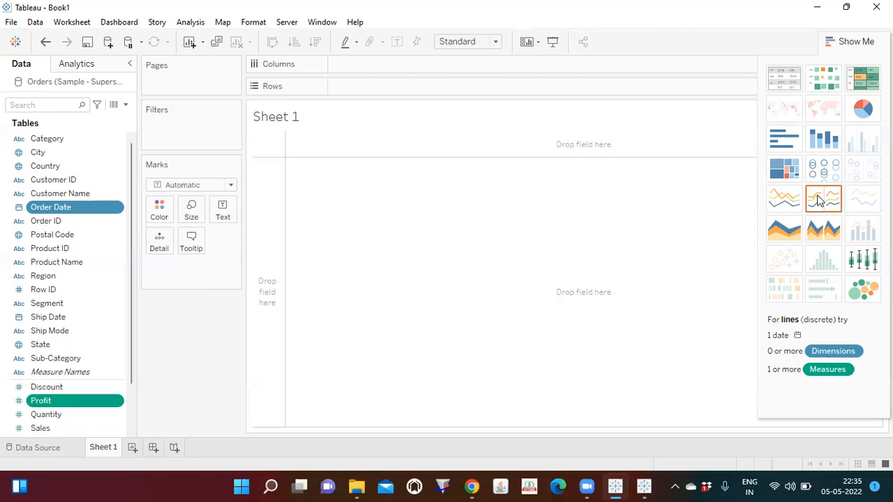
pyautogui.click(846, 41)
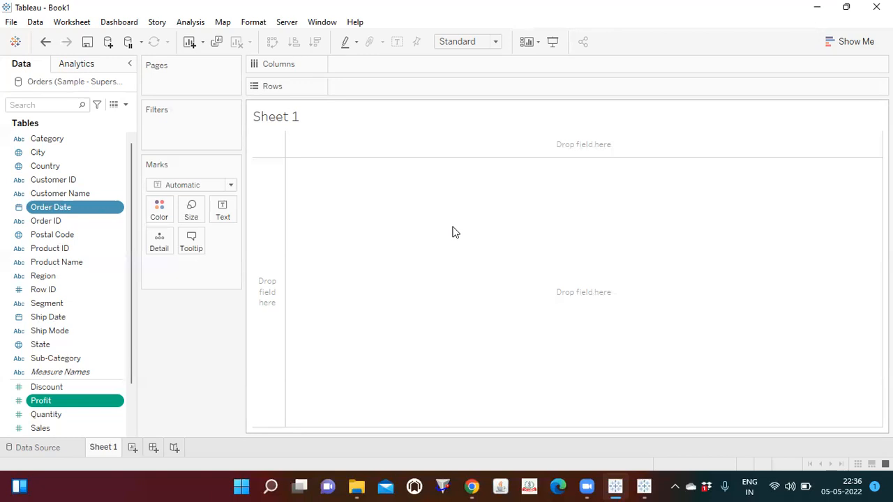
# Rename the Sheet 1 worksheet as Profit x State
pyautogui.rightClick(117, 317)
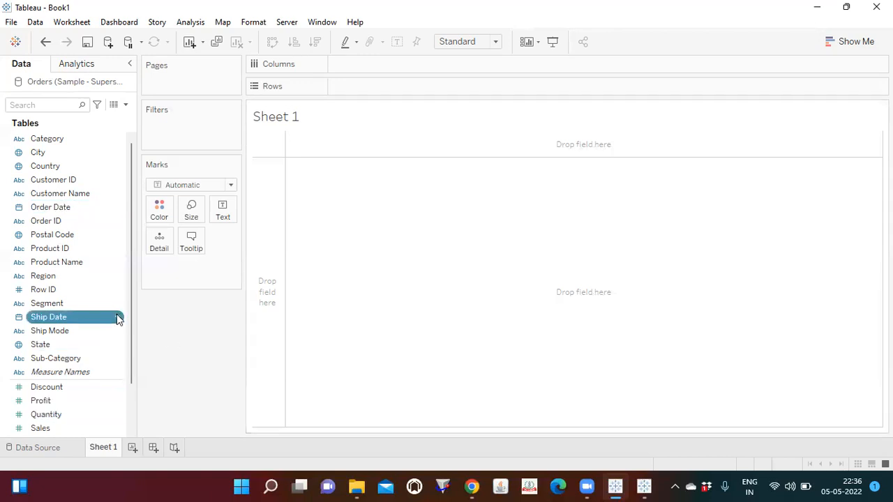
pyautogui.click(159, 364)
pyautogui.write('Pro')
pyautogui.write('fita')
pyautogui.write(' =')
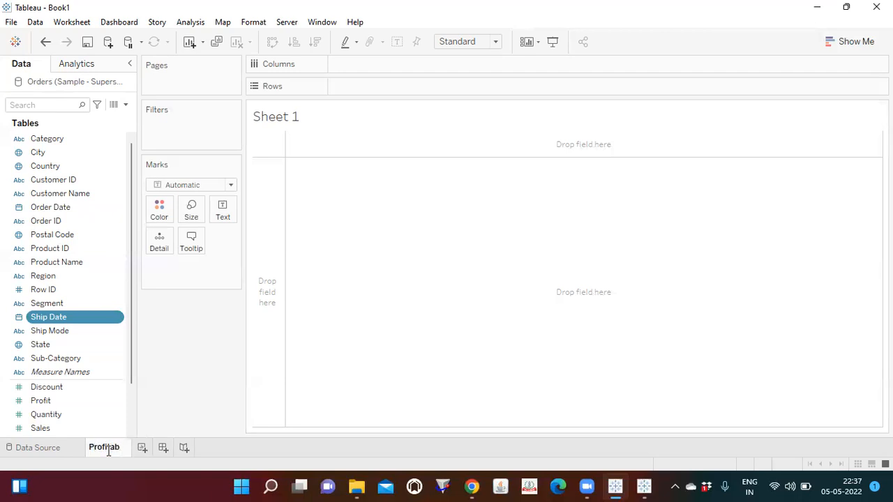
pyautogui.press('BackSpace')
pyautogui.press('BackSpace')
pyautogui.press('BackSpace')
pyautogui.press('BackSpace')
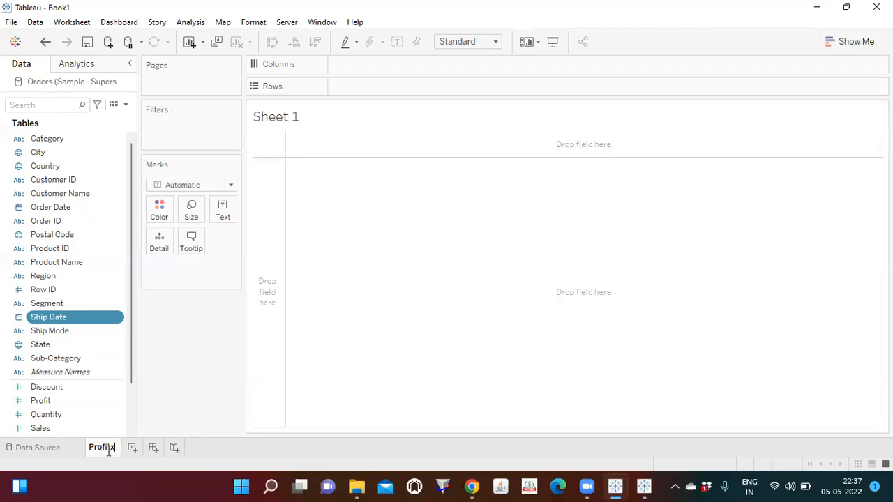
pyautogui.write('t x ')
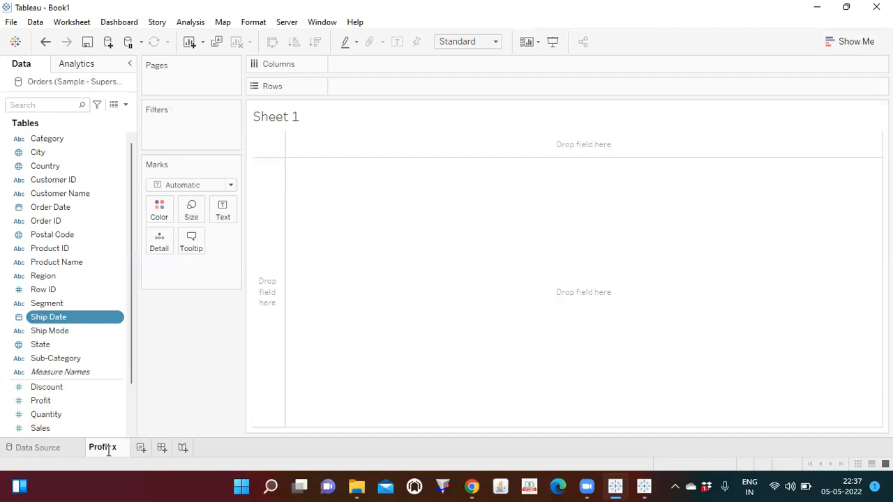
pyautogui.write('State')
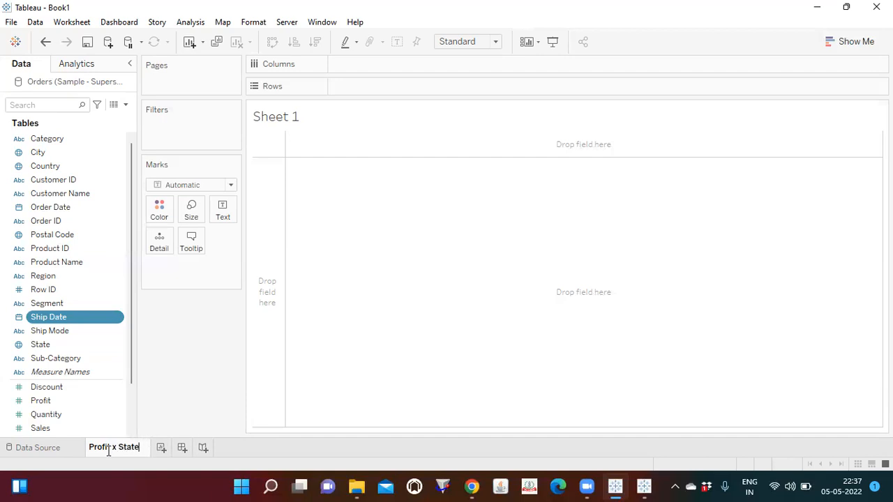
pyautogui.click(305, 244)
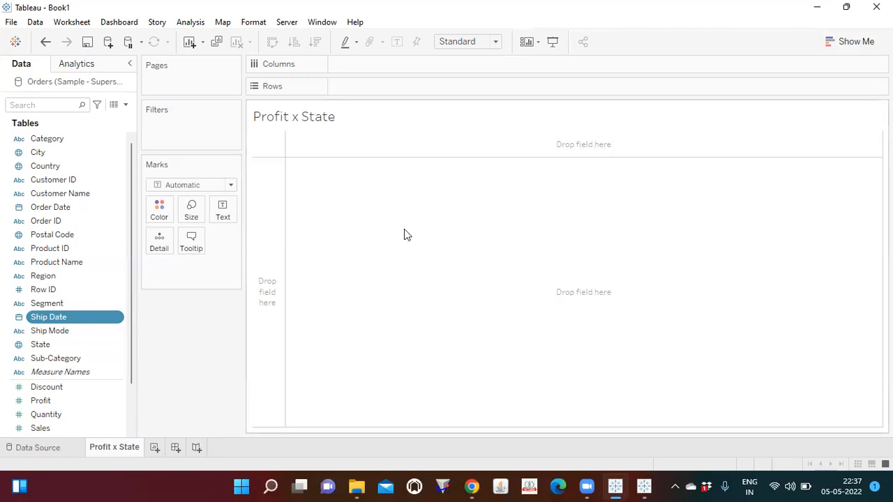
# Review the underlying Orders records again, including the State and Profit columns, and return to the empty worksheet
pyautogui.click(114, 107)
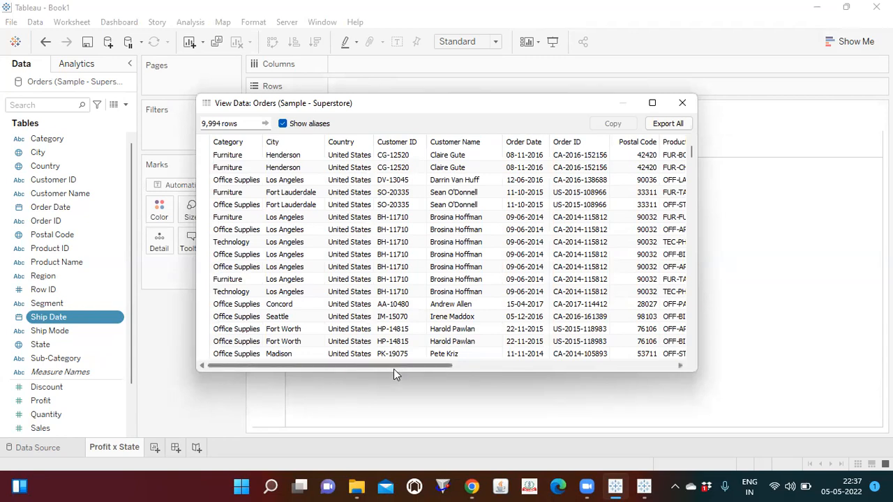
pyautogui.moveTo(393, 366); pyautogui.dragTo(649, 355)
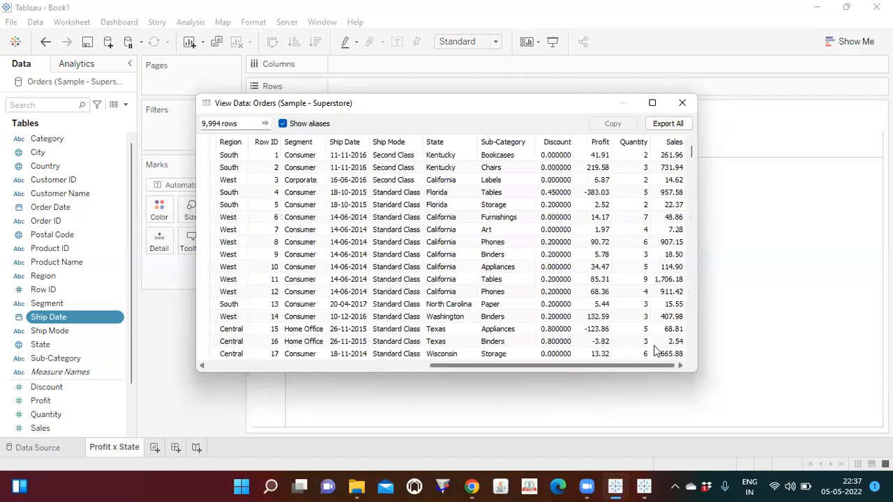
pyautogui.click(682, 104)
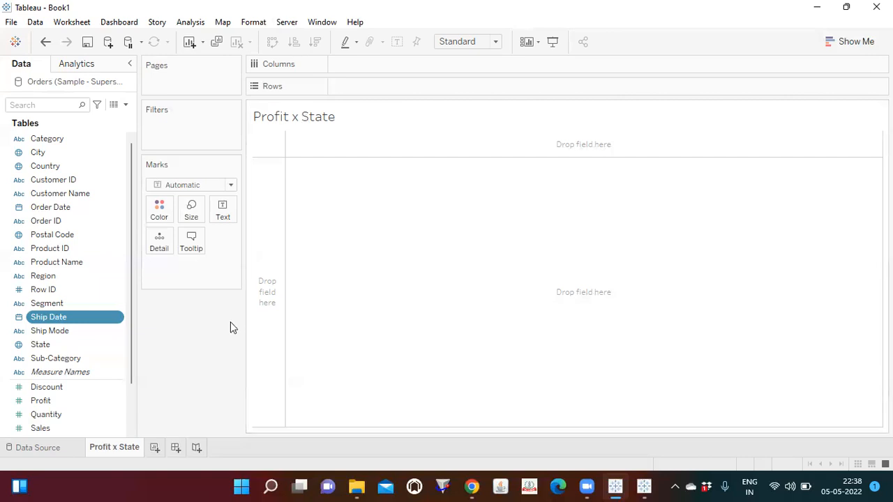
# Build a map by placing the Country field in the view and inspect its mark
pyautogui.click(85, 167)
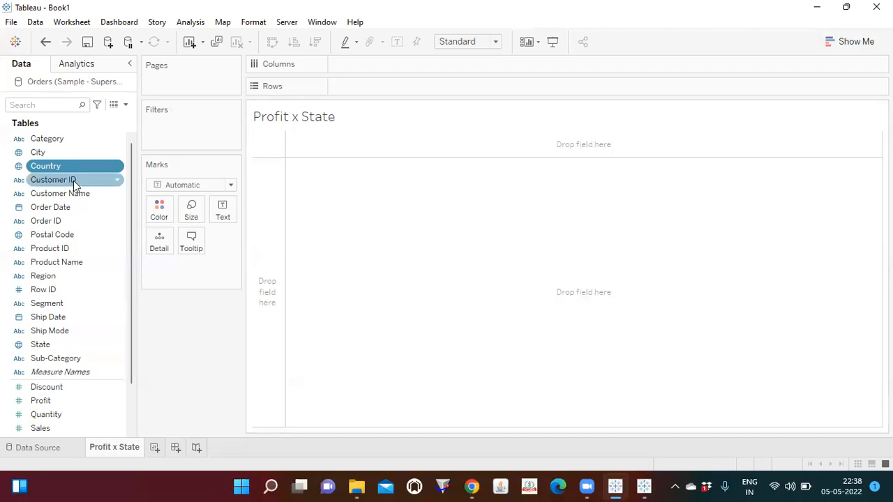
pyautogui.moveTo(51, 166); pyautogui.dragTo(560, 285)
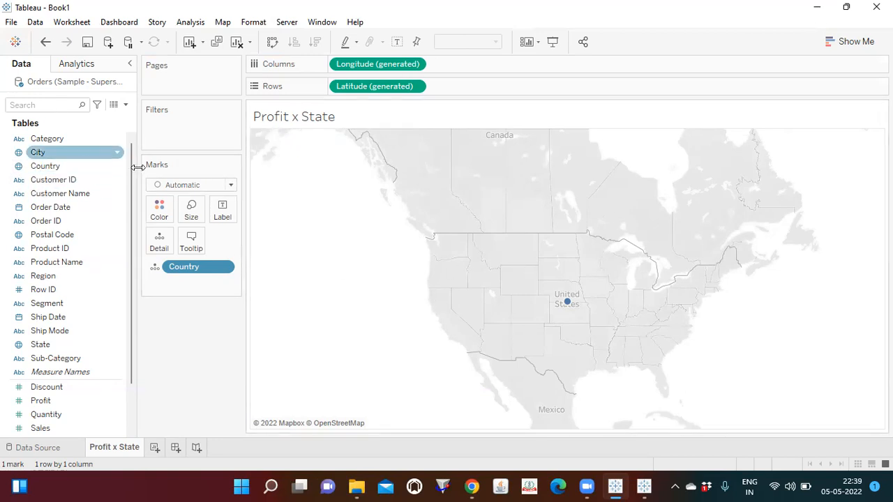
pyautogui.moveTo(564, 303)
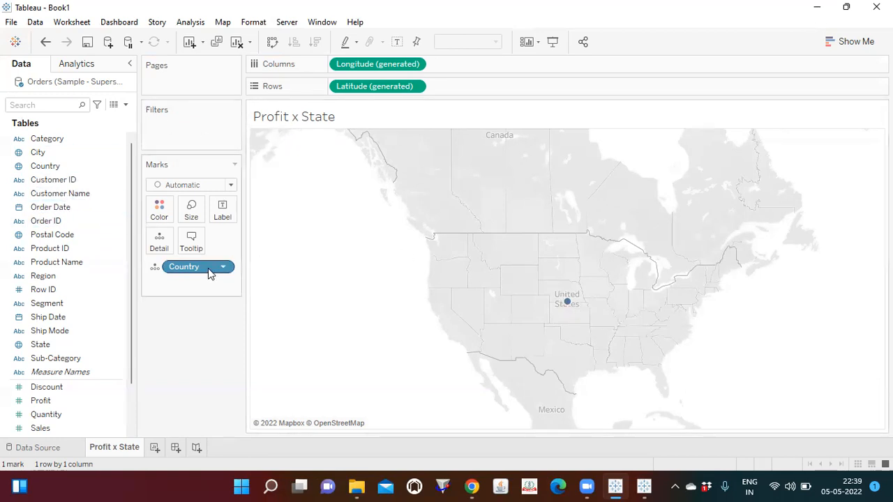
# Check the Orders data behind the country map, close it and inspect the United States mark
pyautogui.click(116, 105)
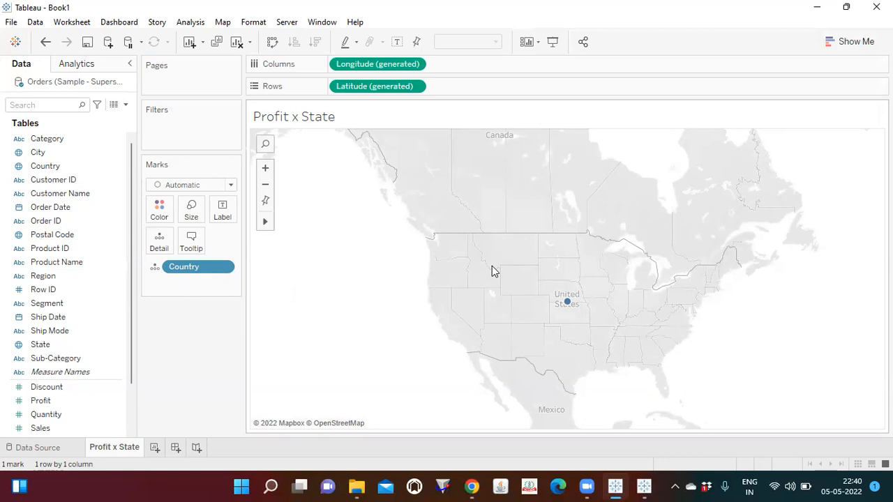
pyautogui.click(113, 106)
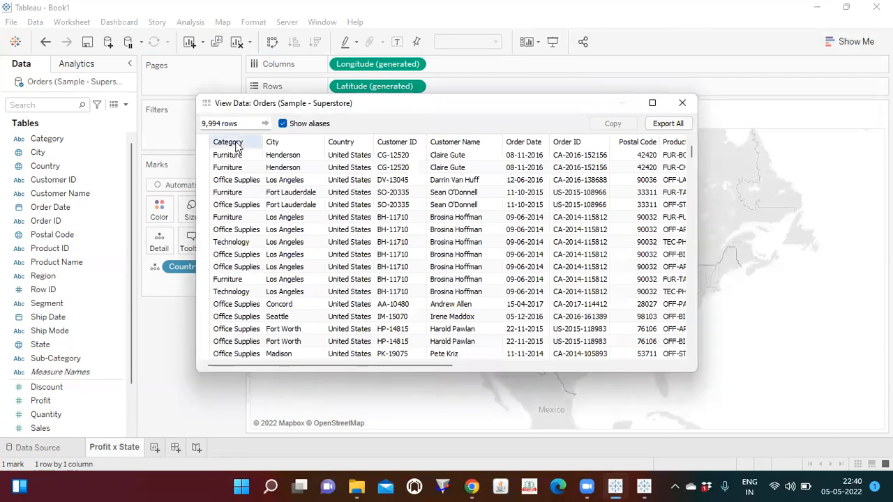
pyautogui.click(682, 103)
pyautogui.moveTo(567, 310)
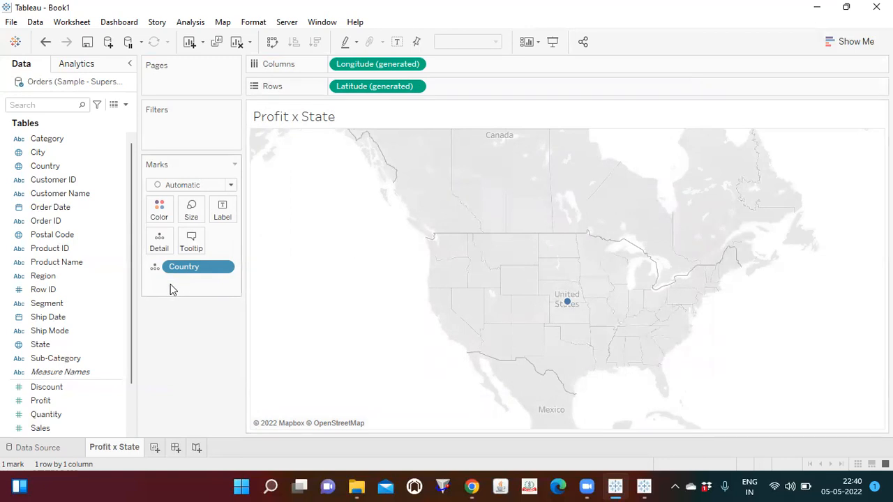
# Add the State field to the map and inspect individual state marks
pyautogui.moveTo(81, 340); pyautogui.dragTo(583, 282)
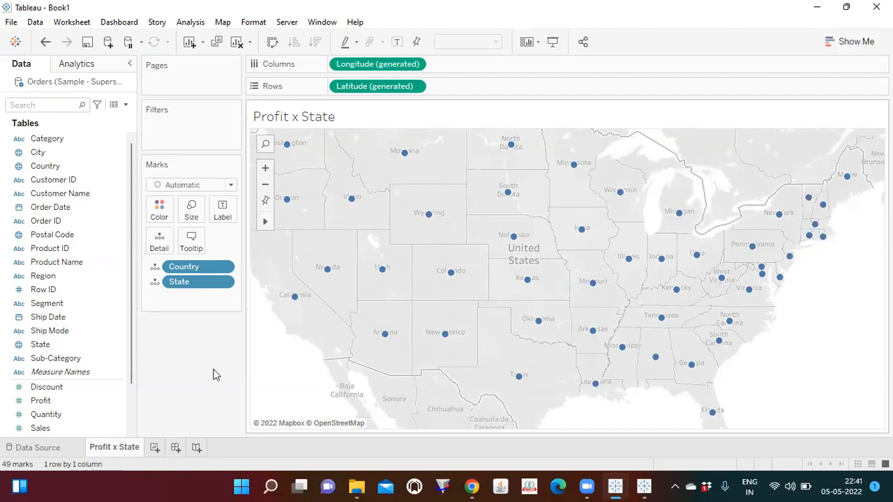
pyautogui.moveTo(626, 202)
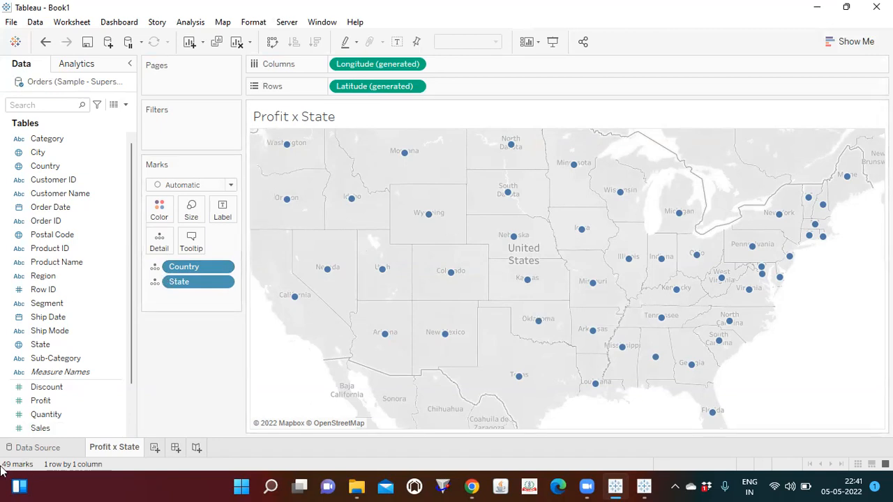
pyautogui.moveTo(289, 300)
# Open the Sample - Superstore workbook in Excel and copy the whole State column of the Orders sheet, header included
pyautogui.click(356, 486)
pyautogui.doubleClick(180, 380)
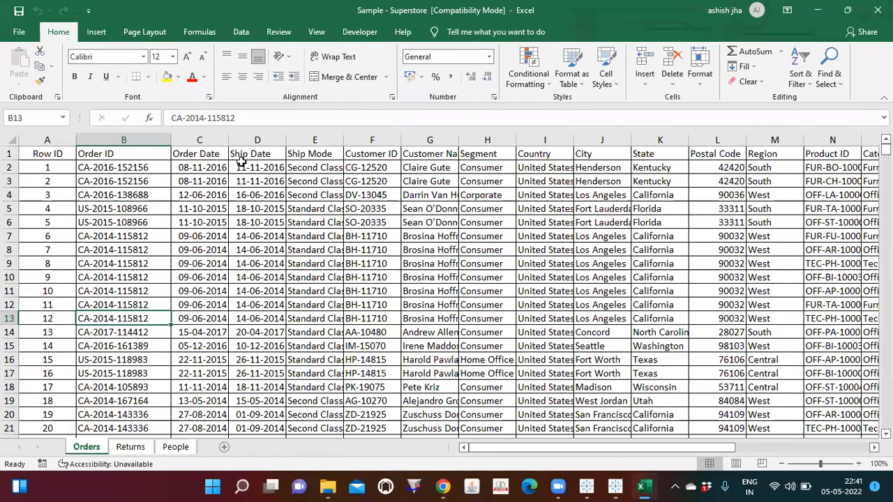
pyautogui.click(242, 163)
pyautogui.press('Right')
pyautogui.press('Right')
pyautogui.press('Right')
pyautogui.press('Right')
pyautogui.press('Right')
pyautogui.press('Right')
pyautogui.press('Right')
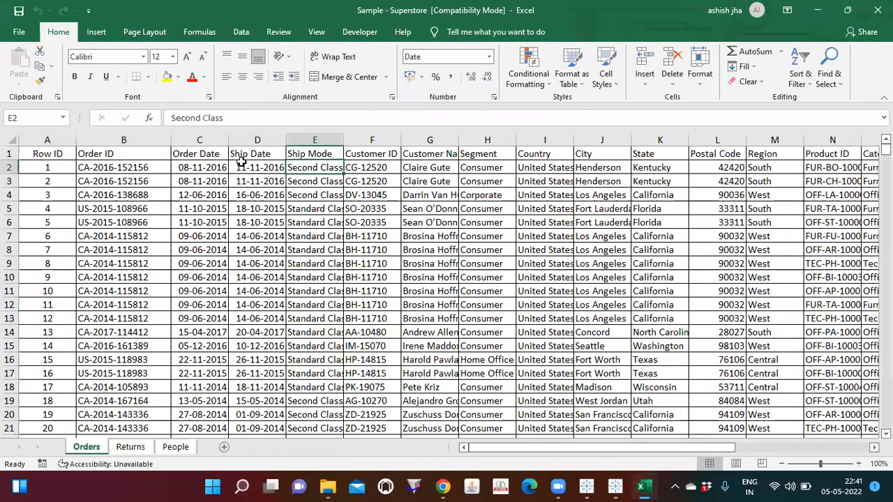
pyautogui.press('Up')
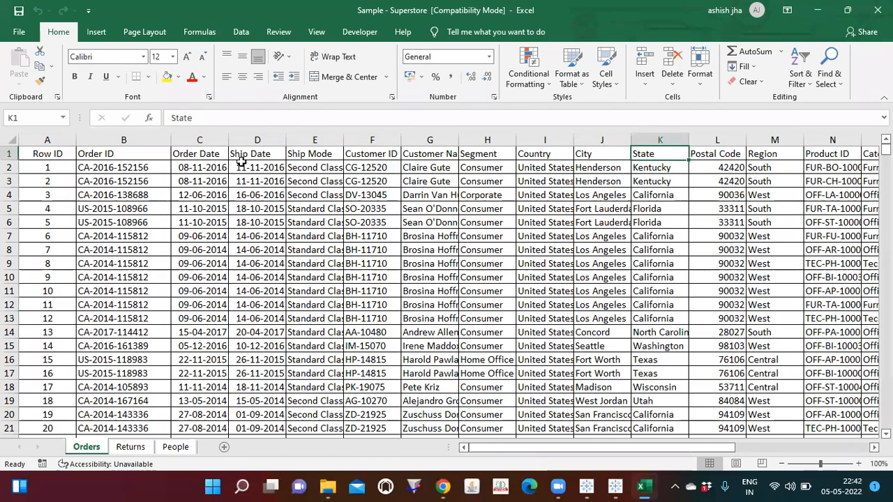
pyautogui.hotkey('ctrl', 'shift', 'Down')
pyautogui.hotkey('ctrl', 'c')
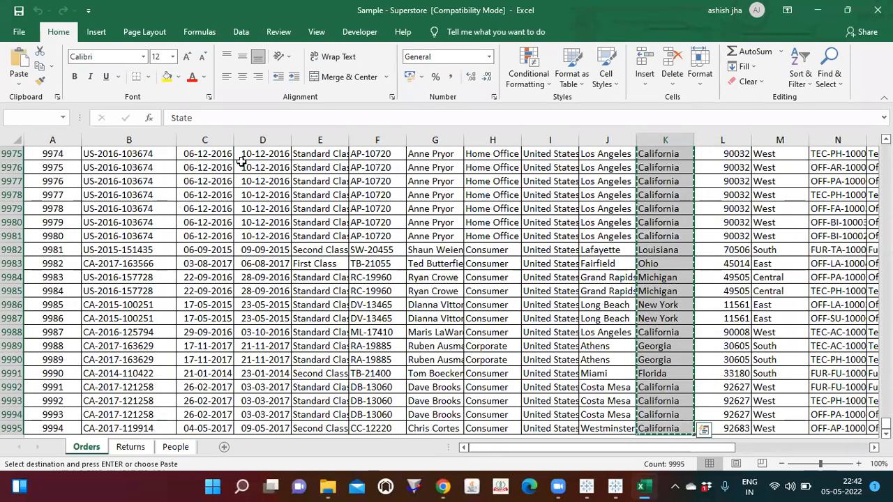
# Paste the State column into a new workbook and remove its duplicate values, treating the first row as a header
pyautogui.hotkey('ctrl', 'n')
pyautogui.hotkey('ctrl', 'v')
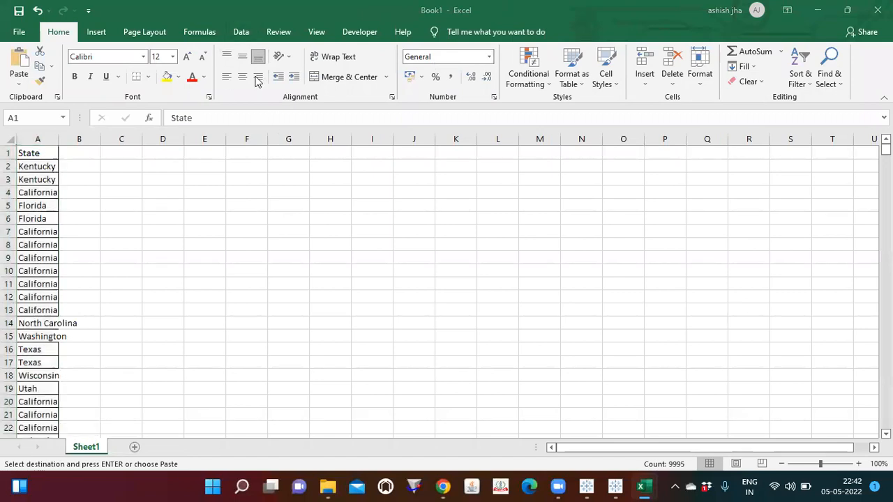
pyautogui.click(239, 30)
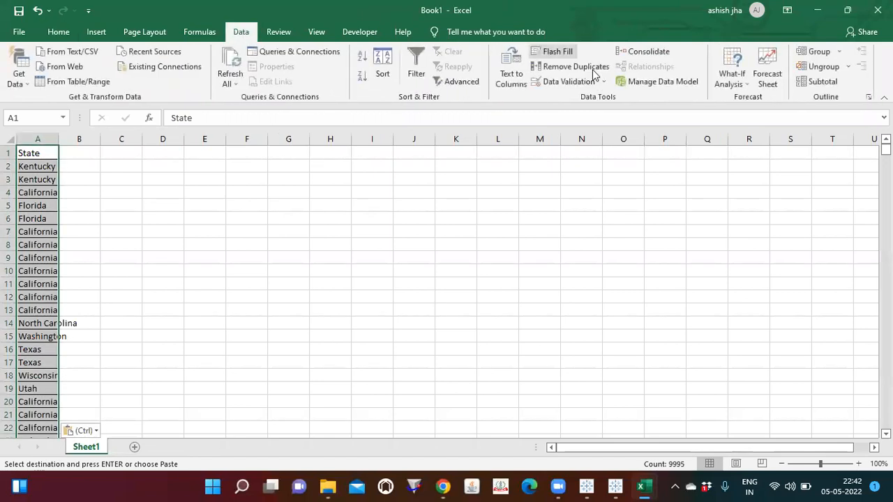
pyautogui.click(573, 66)
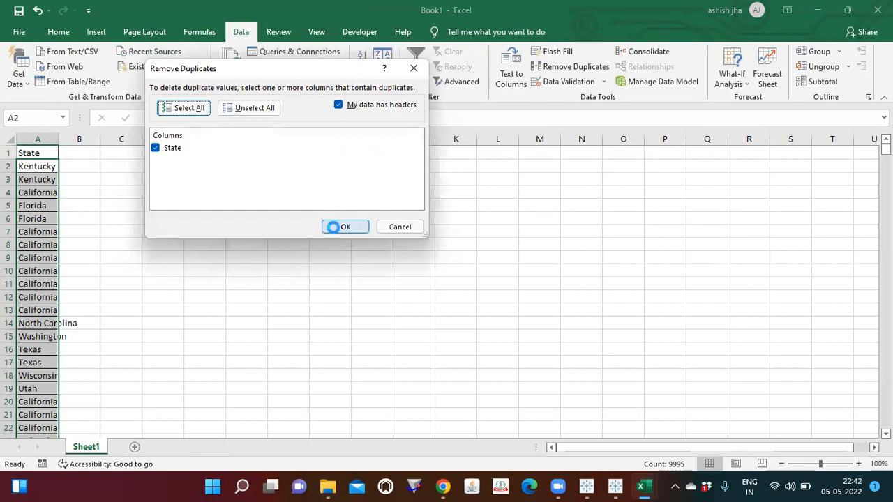
pyautogui.click(334, 227)
pyautogui.click(451, 279)
pyautogui.click(32, 170)
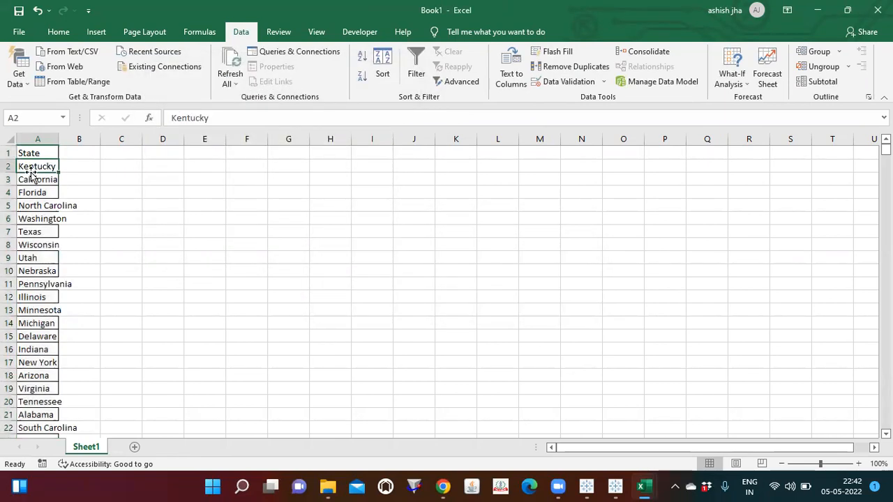
# Select all the unique state names below the header to check their count, and return to the Tableau map
pyautogui.hotkey('ctrl', 'shift', 'Down')
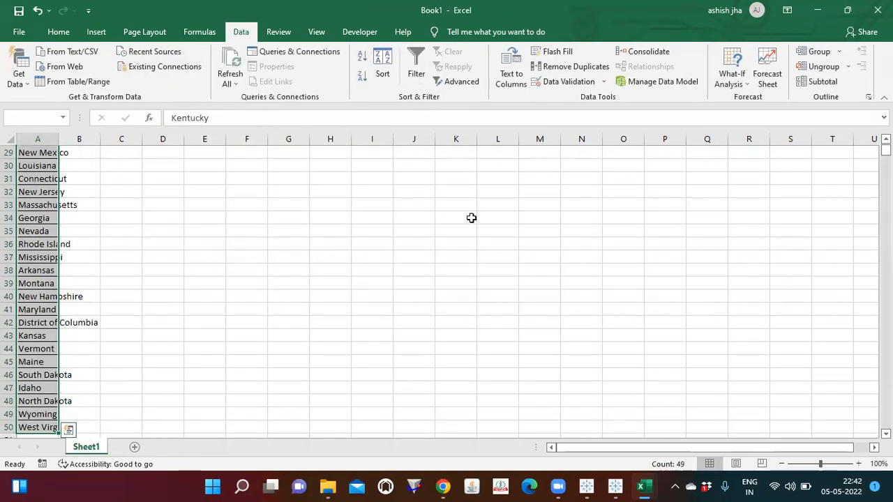
pyautogui.click(823, 13)
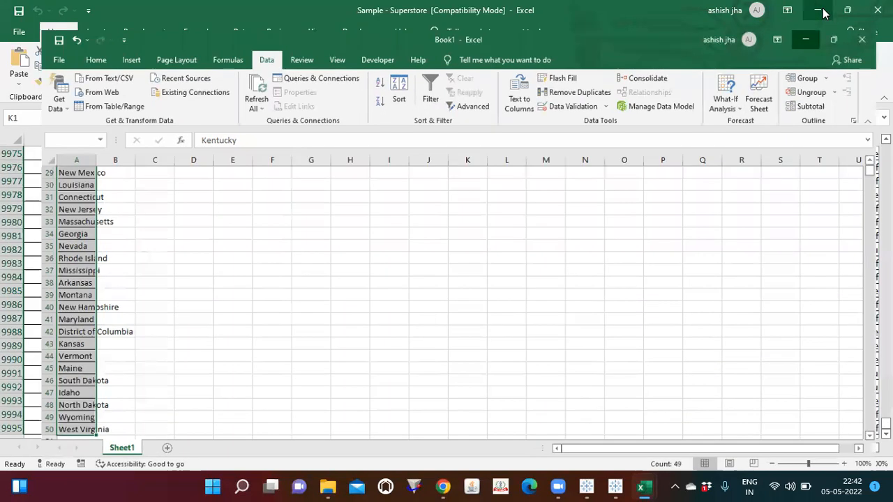
pyautogui.click(587, 487)
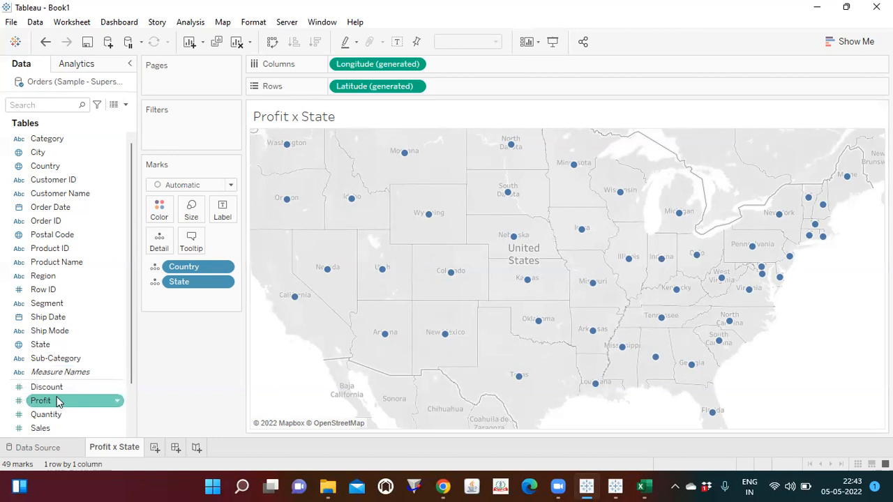
# Label the states on the map with Profit and inspect individual state marks
pyautogui.moveTo(58, 402); pyautogui.dragTo(224, 208)
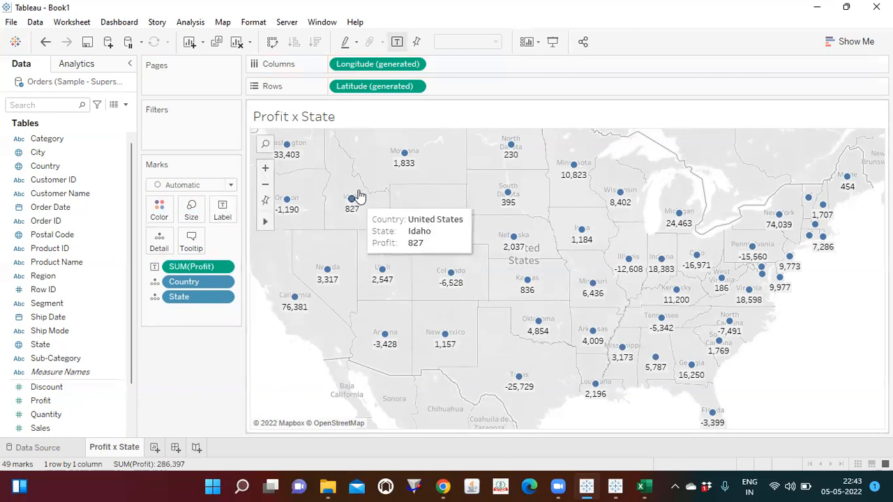
pyautogui.moveTo(512, 149)
pyautogui.moveTo(573, 169)
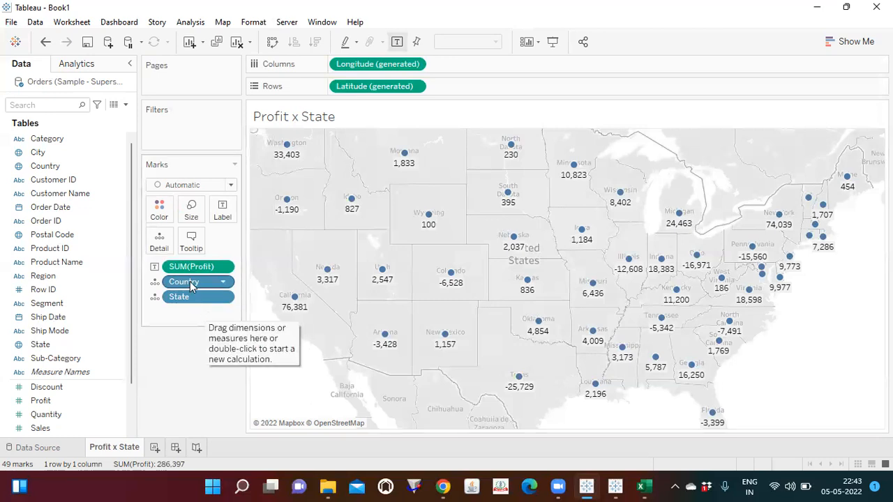
pyautogui.moveTo(327, 271)
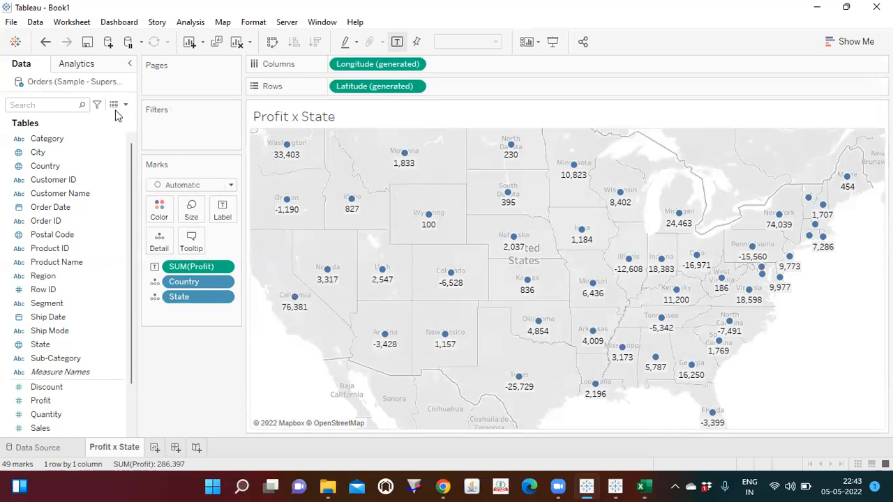
# Check the repeated State entries near the end of the Orders sheet in the Sample - Superstore workbook, and return to Tableau
pyautogui.moveTo(651, 486)
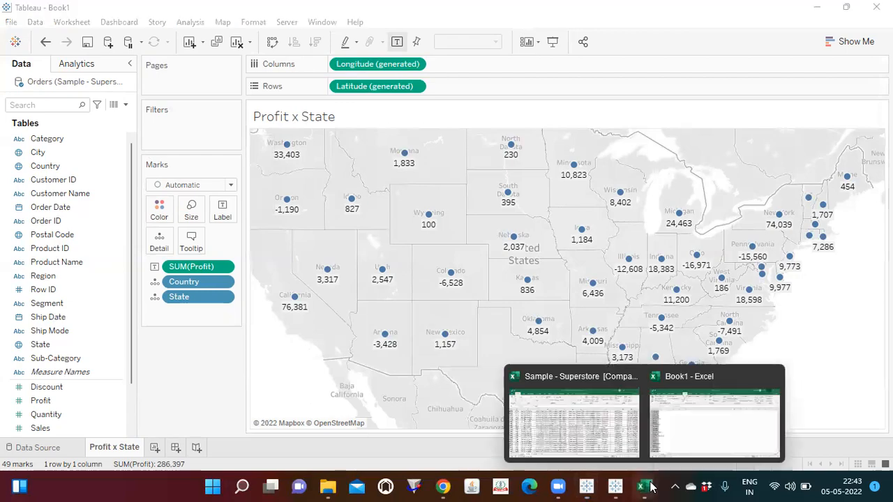
pyautogui.click(584, 439)
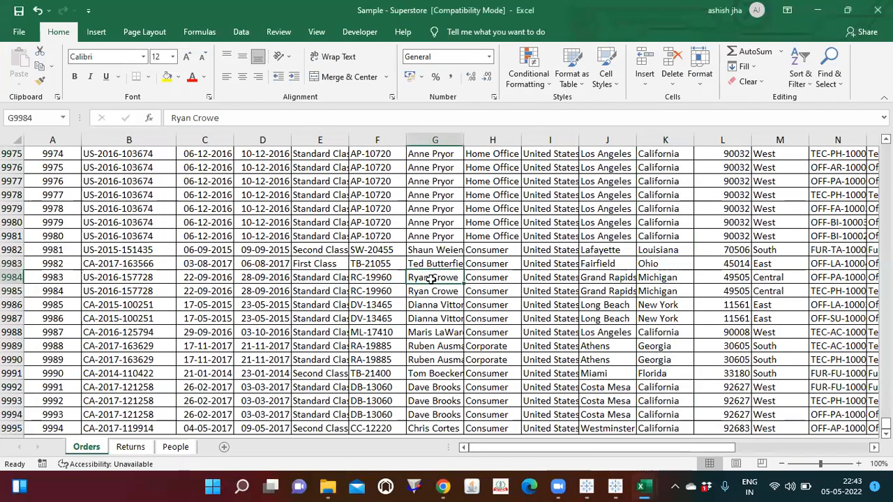
pyautogui.click(657, 187)
pyautogui.press('Up')
pyautogui.press('Up')
pyautogui.press('Up')
pyautogui.press('Up')
pyautogui.press('Up')
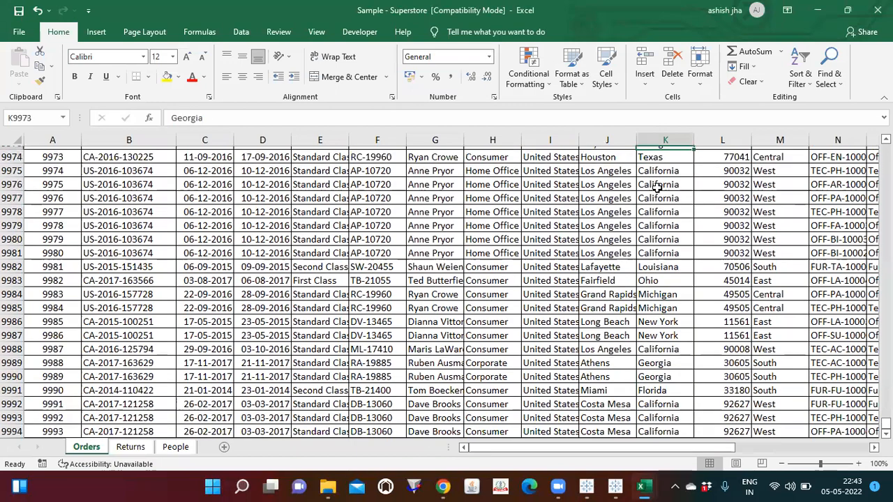
pyautogui.click(658, 191)
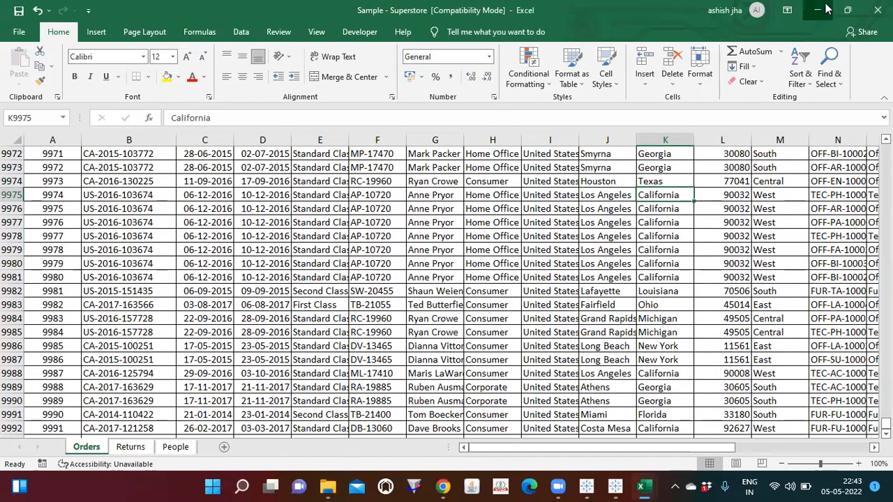
pyautogui.click(825, 8)
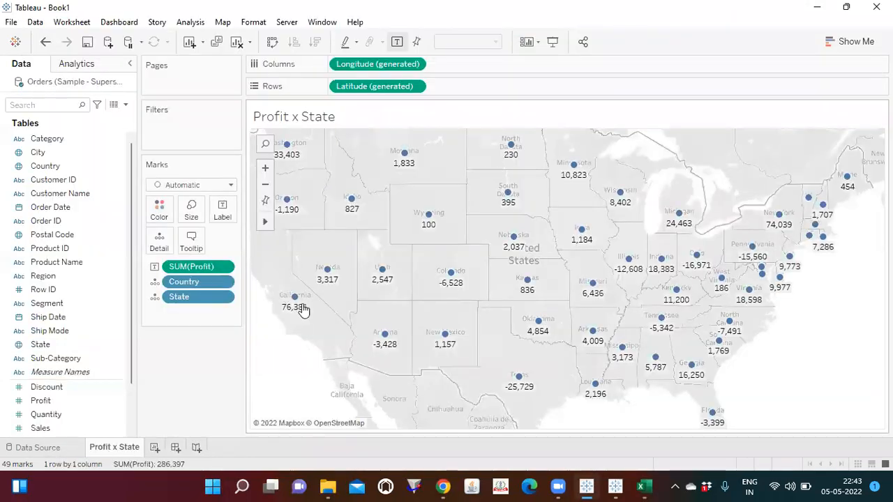
# Compare the profit labels of individual states and color the map by Profit
pyautogui.moveTo(643, 231)
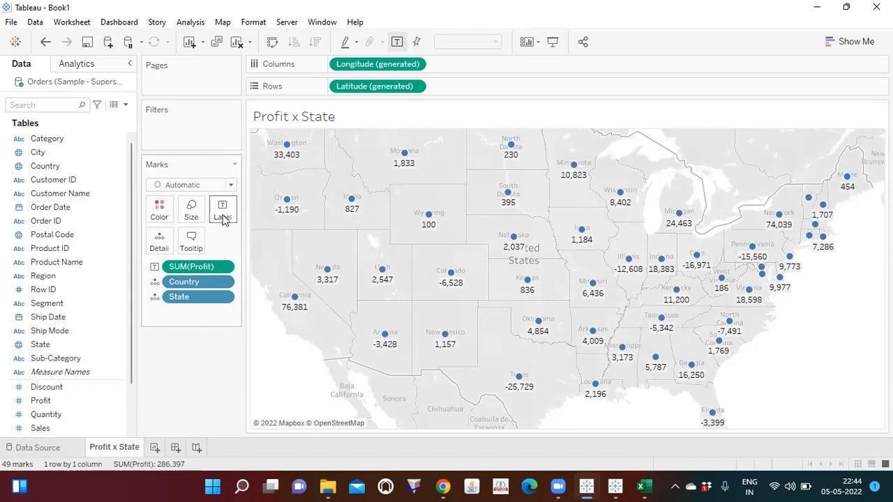
pyautogui.moveTo(293, 301)
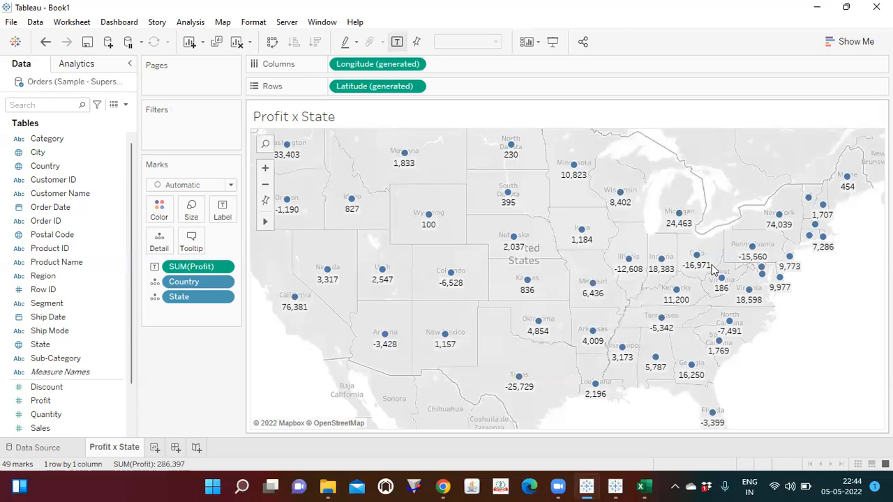
pyautogui.moveTo(511, 243)
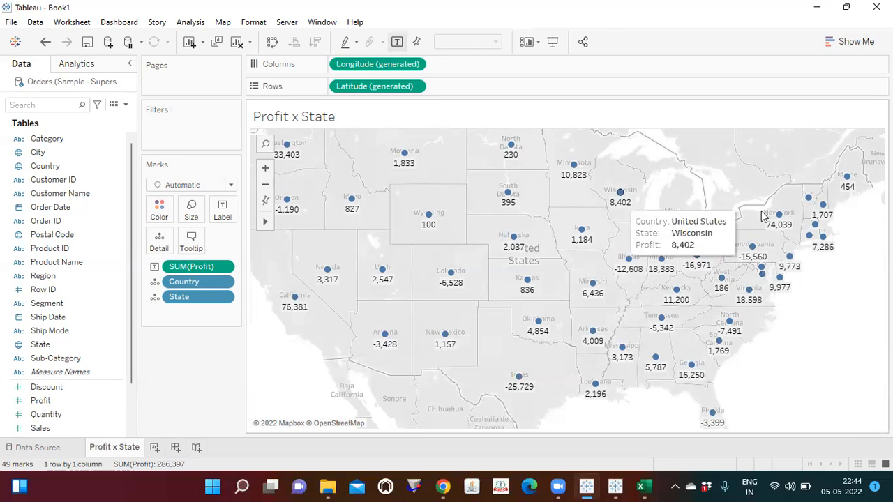
pyautogui.moveTo(706, 420)
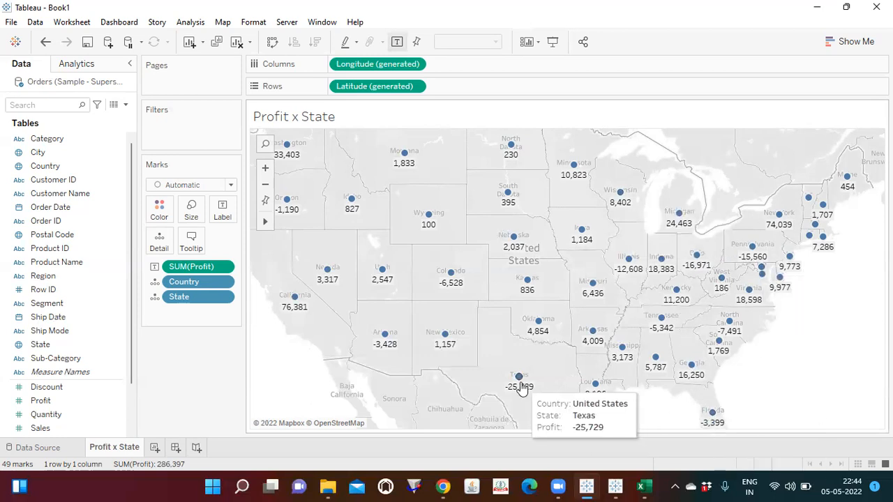
pyautogui.moveTo(511, 383)
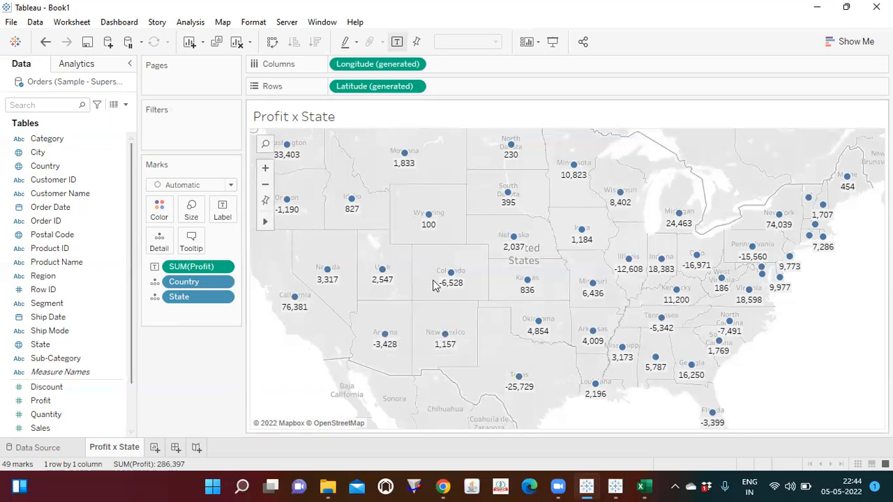
pyautogui.click(40, 403)
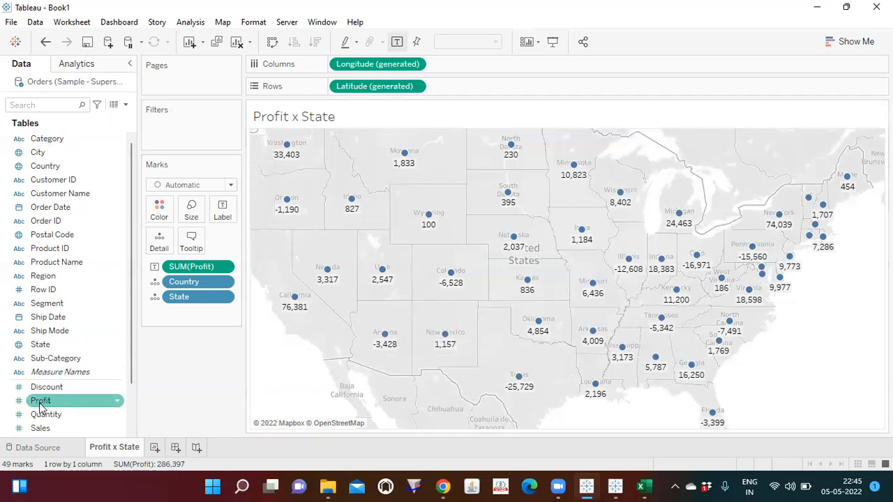
pyautogui.moveTo(41, 407); pyautogui.dragTo(159, 217)
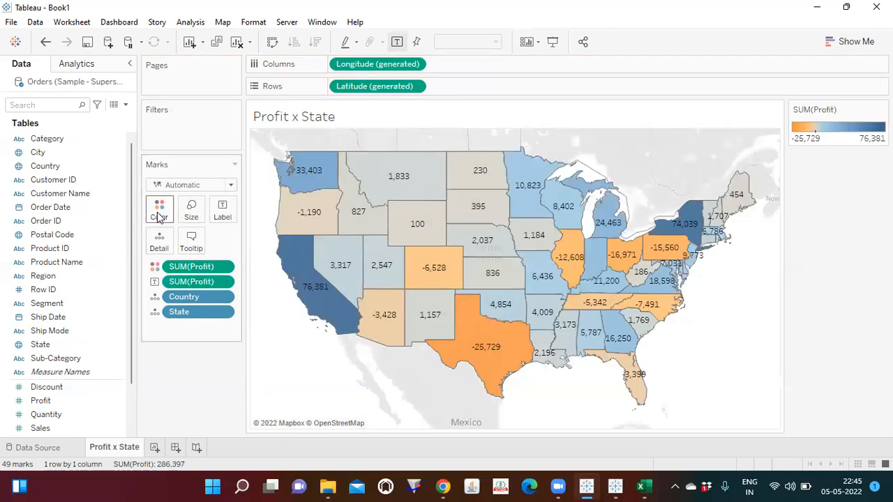
pyautogui.click(27, 403)
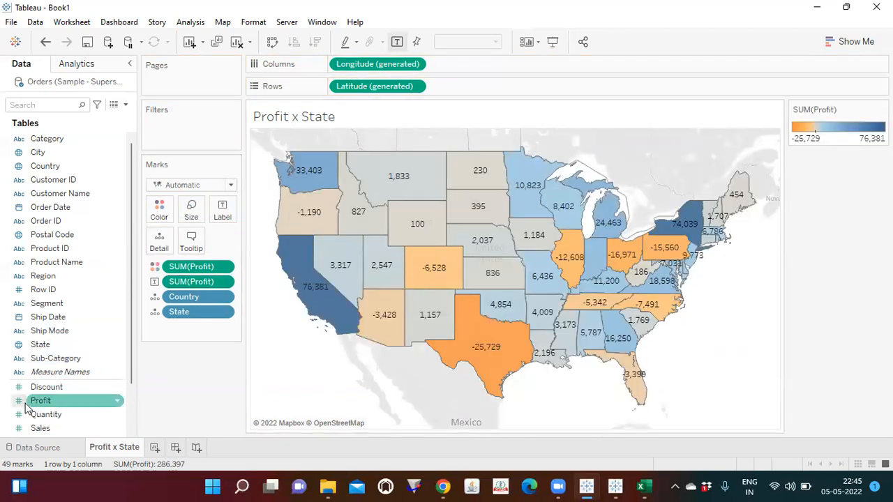
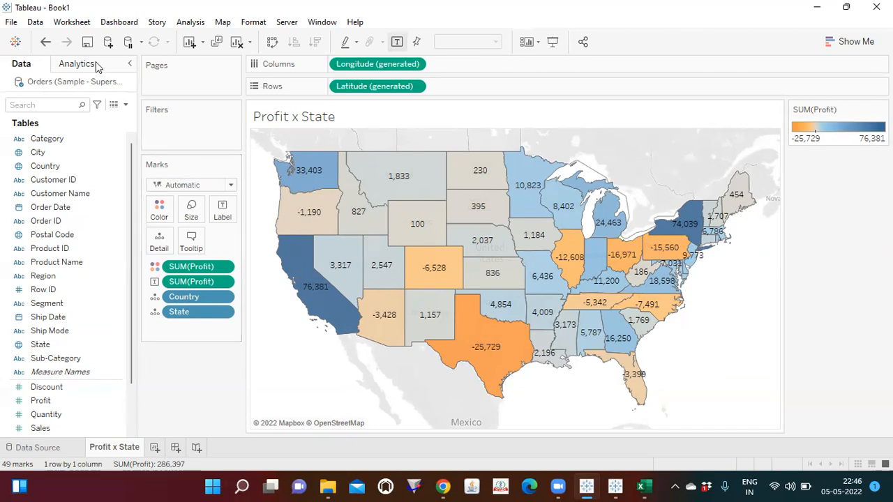
# Cancel a first attempt to save the workbook and inspect the California, Nebraska and Colorado profit details on the map
pyautogui.click(87, 42)
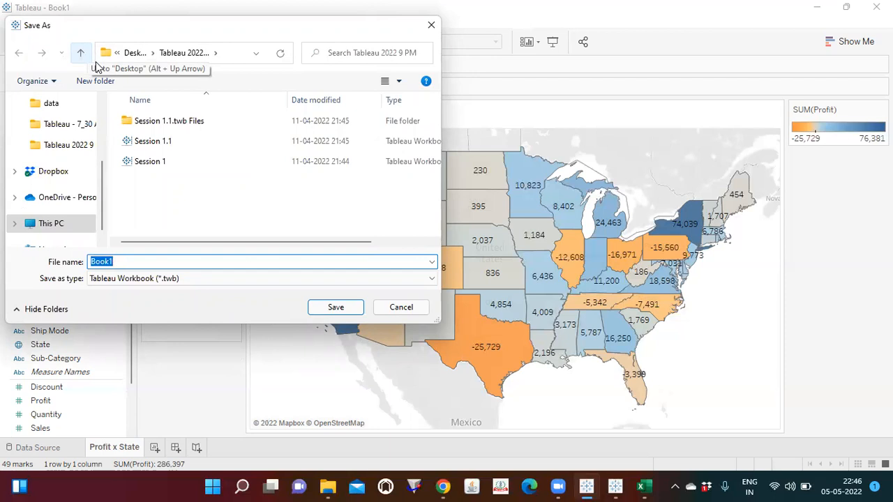
pyautogui.click(389, 309)
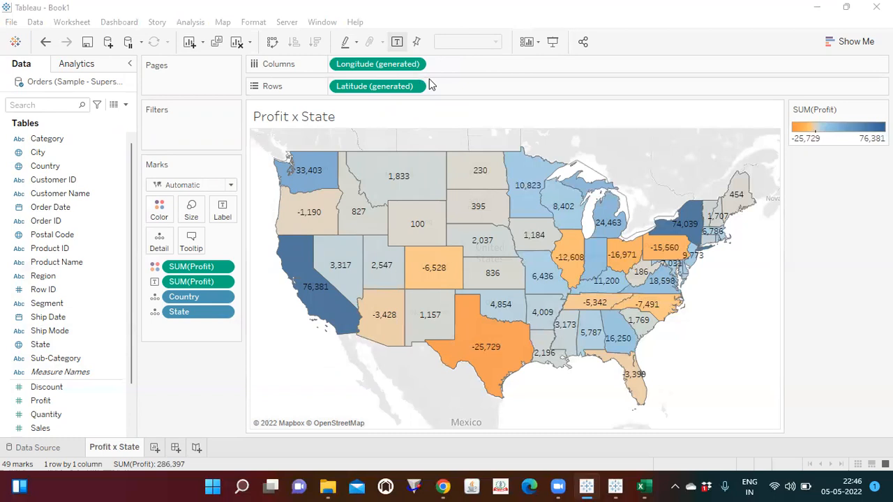
pyautogui.click(214, 365)
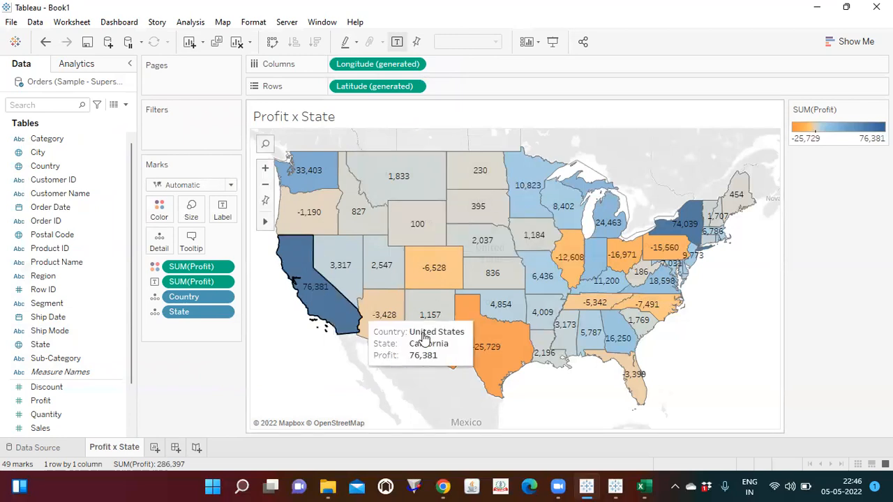
pyautogui.moveTo(460, 237)
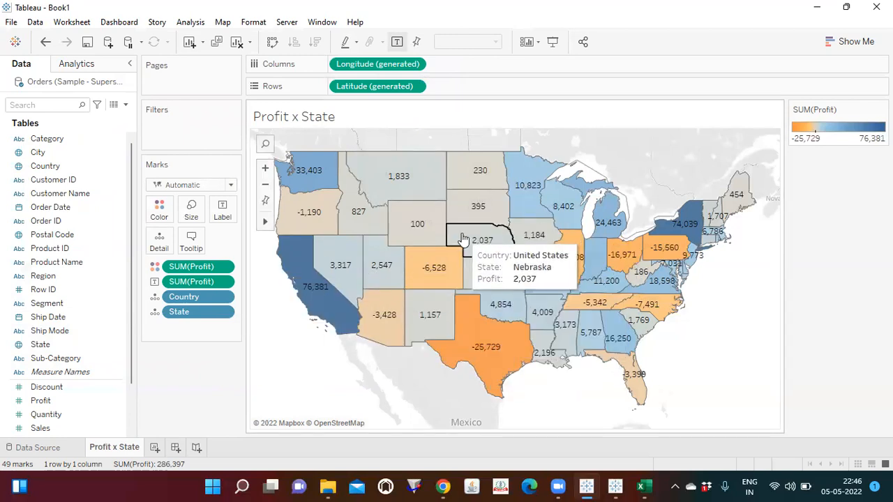
pyautogui.moveTo(426, 263)
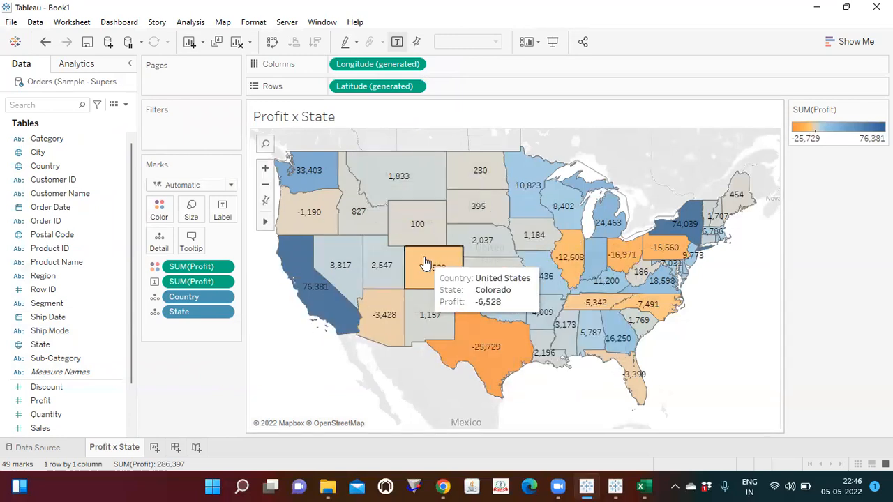
# Start saving the workbook, and create and open a folder named "Tableau - May Batch" on the Desktop as its location
pyautogui.click(74, 39)
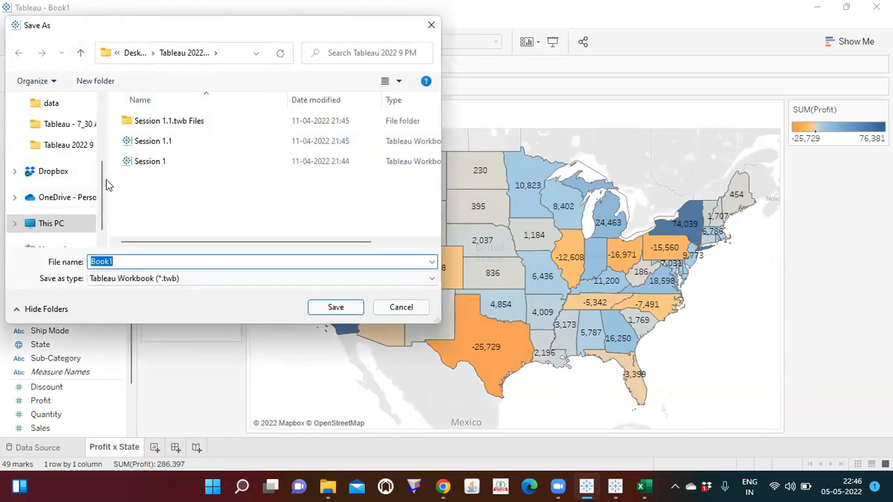
pyautogui.scroll(3, 102, 123)
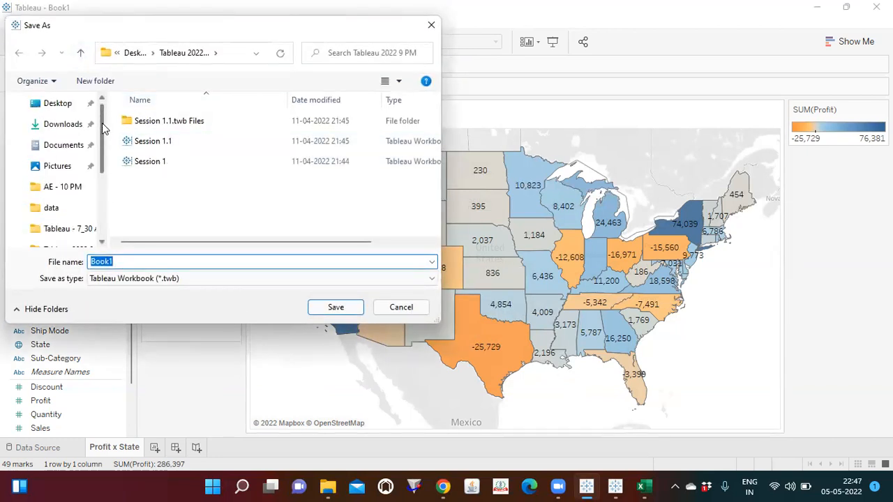
pyautogui.click(83, 85)
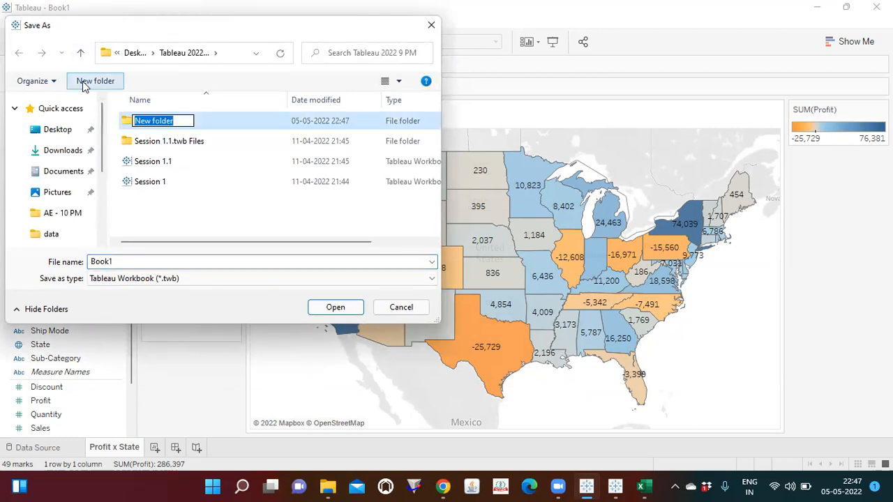
pyautogui.click(57, 129)
pyautogui.click(108, 87)
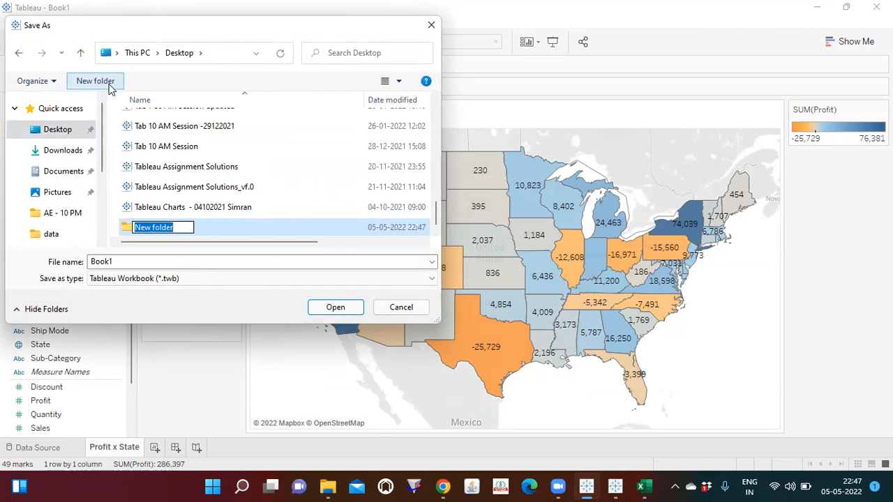
pyautogui.write('Tableau - May Batch')
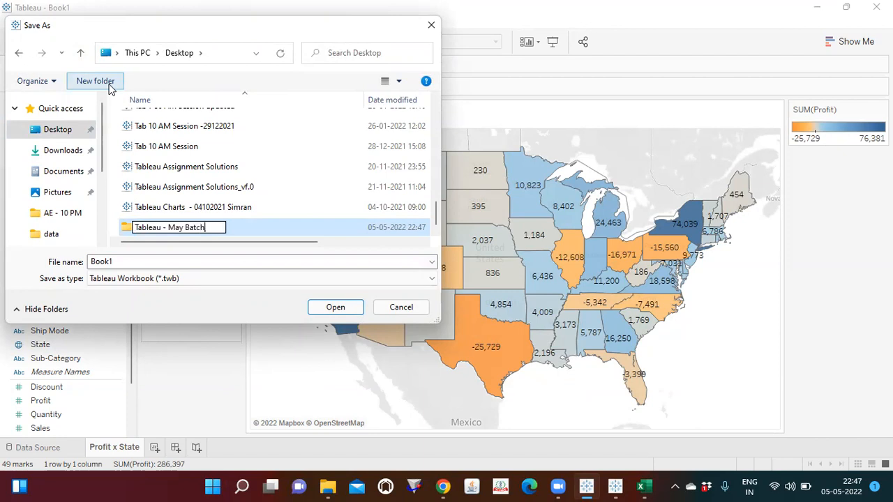
pyautogui.press('Return')
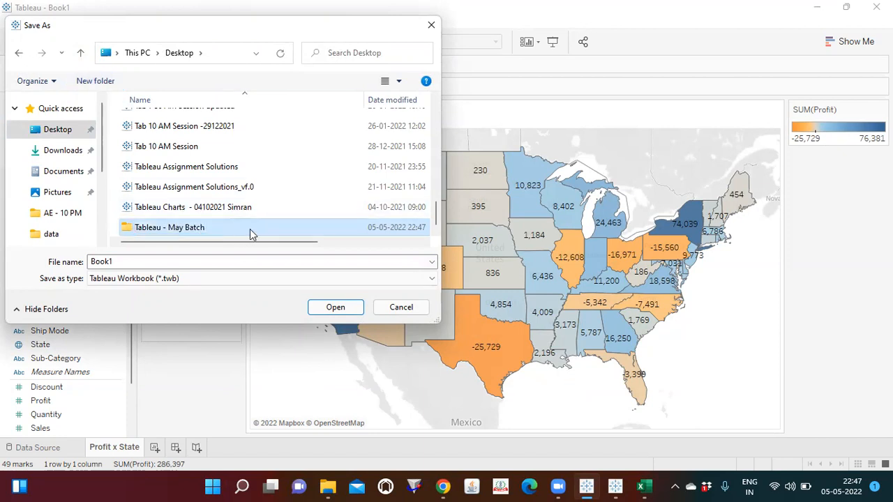
pyautogui.doubleClick(250, 229)
# Save the workbook as Session 1 in the Tableau - May Batch folder, keeping the Tableau Workbook (*.twb) type
pyautogui.doubleClick(132, 262)
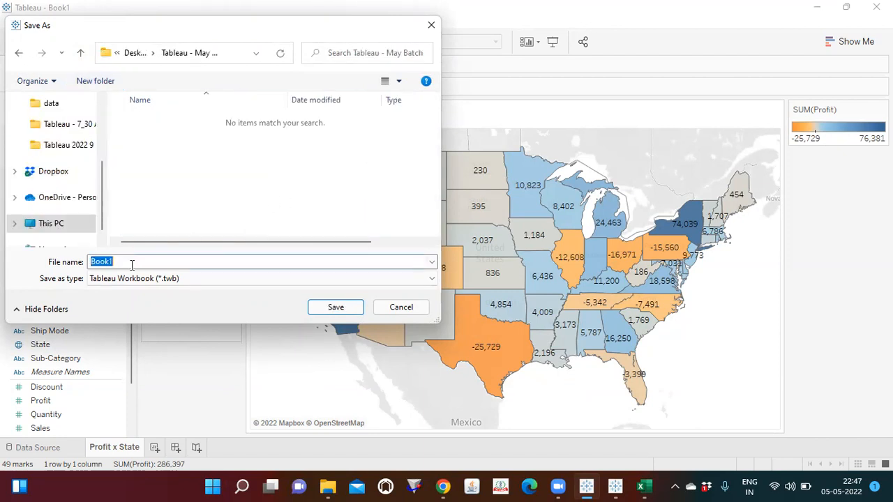
pyautogui.write('Session 1')
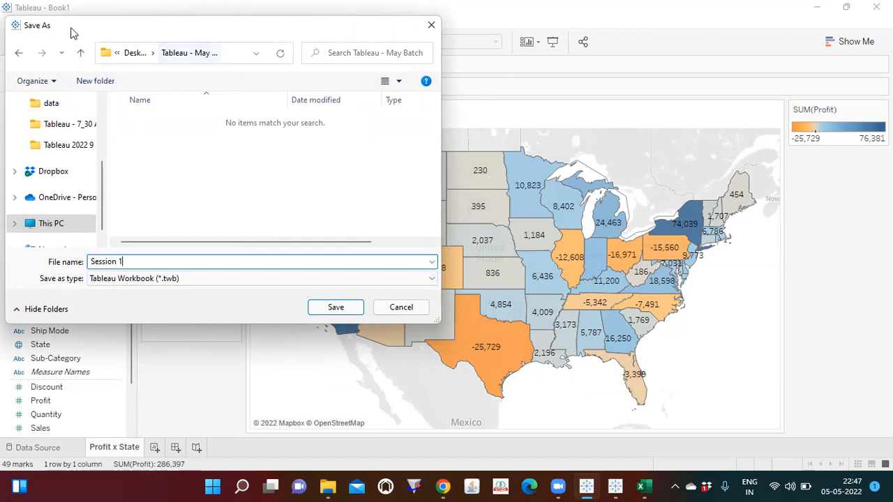
pyautogui.moveTo(69, 33); pyautogui.dragTo(319, 50)
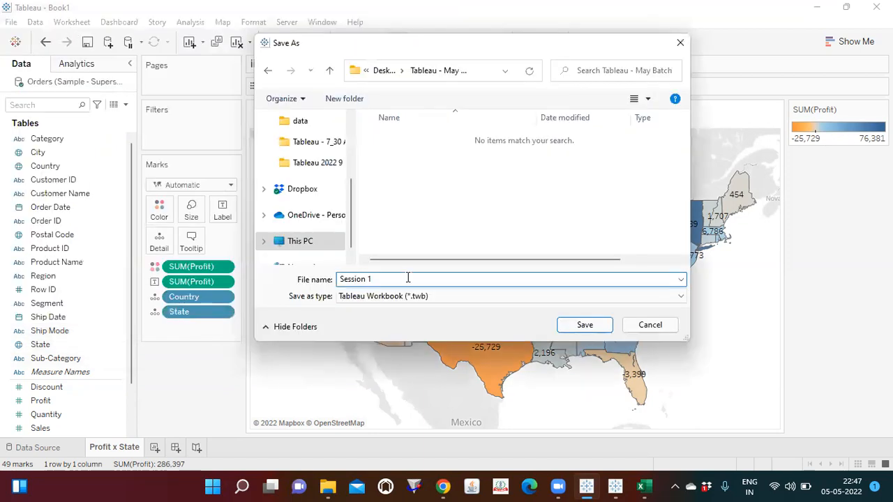
pyautogui.click(451, 296)
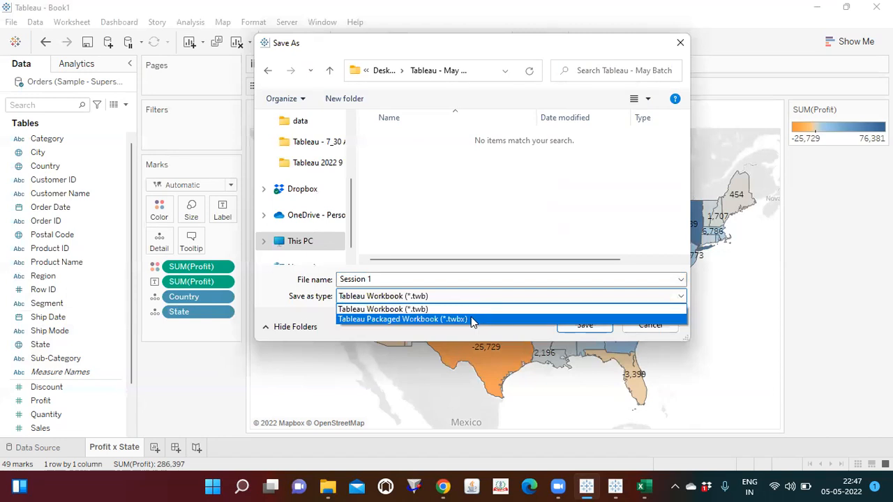
pyautogui.click(434, 312)
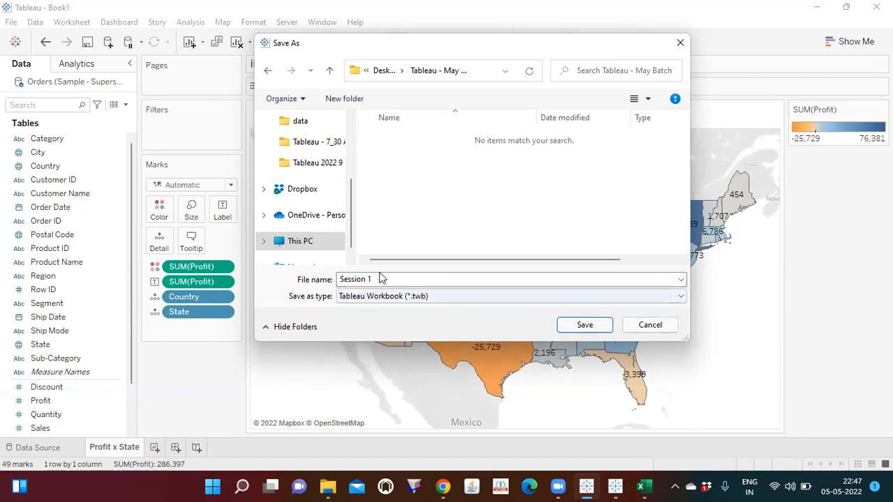
pyautogui.click(565, 325)
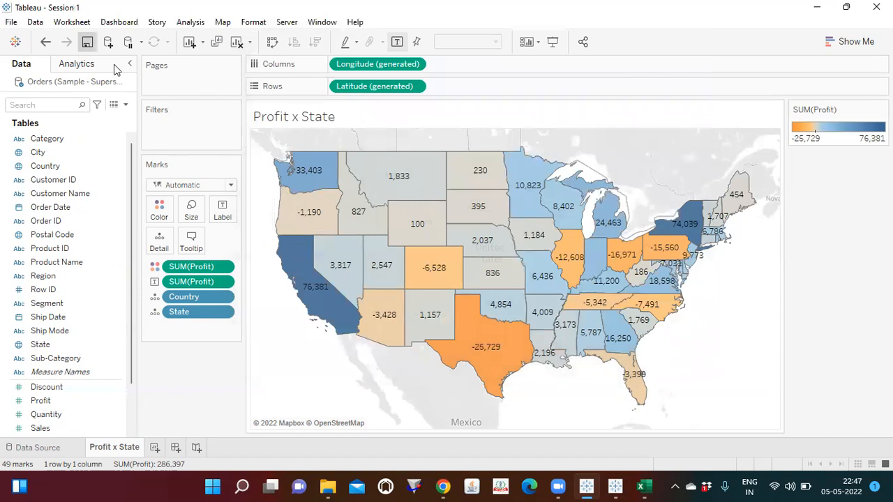
# Save a copy of the workbook as "Session 1 - 05052022" in the Tableau Packaged Workbook (*.twbx) format
pyautogui.click(18, 22)
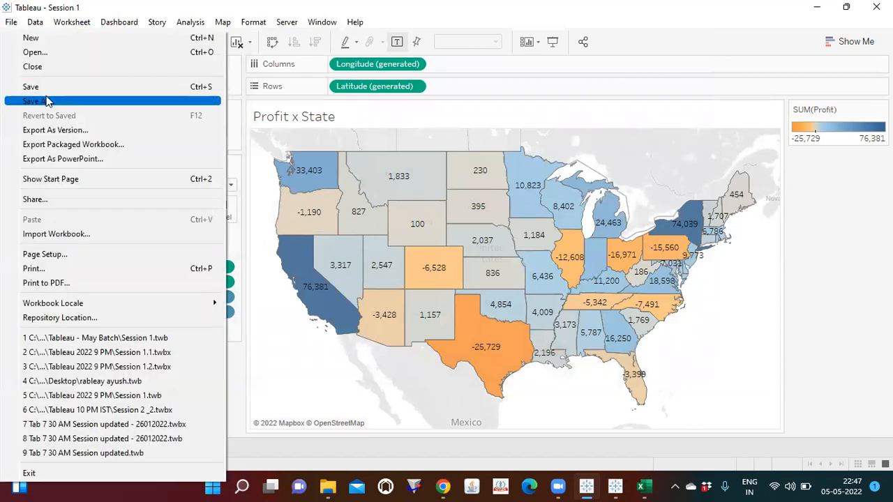
pyautogui.click(48, 102)
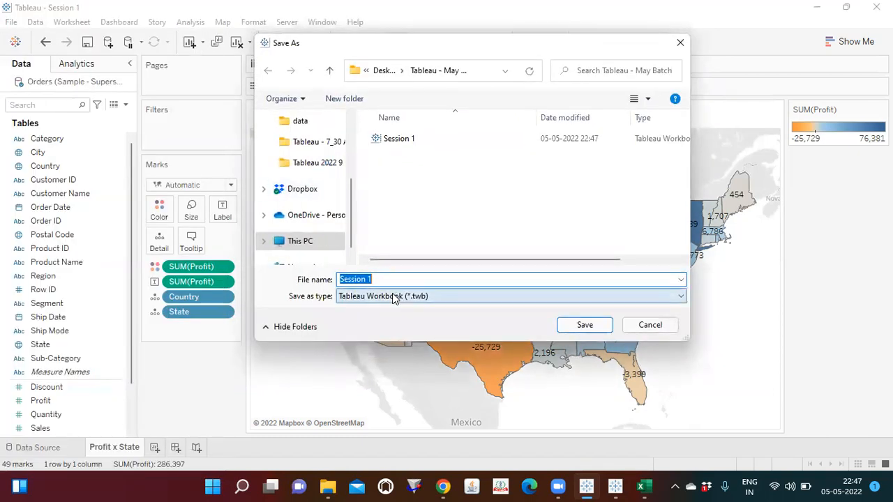
pyautogui.click(378, 280)
pyautogui.write('- ')
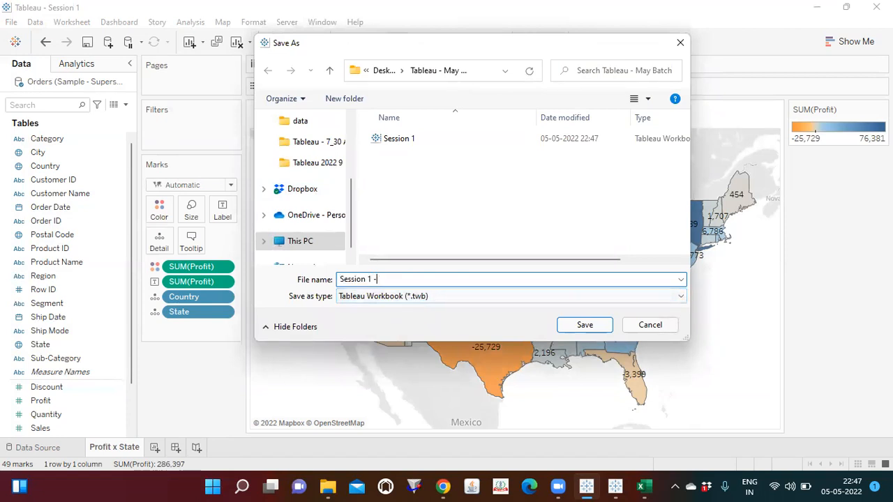
pyautogui.write('05052022')
pyautogui.click(436, 301)
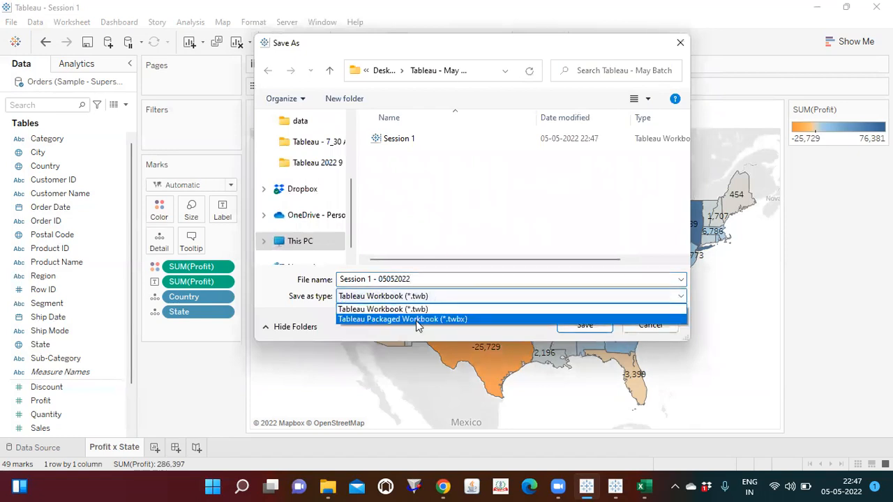
pyautogui.click(417, 320)
pyautogui.click(574, 325)
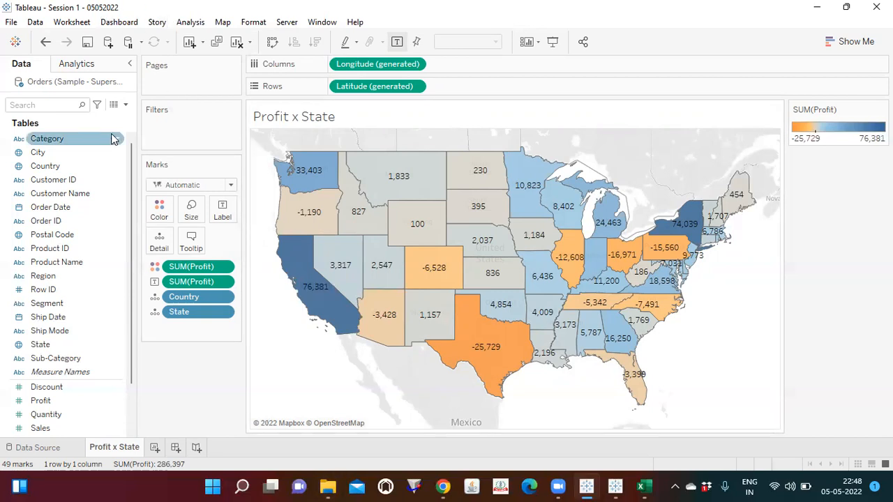
# Switch to File Explorer and open the Tableau - May Batch folder on the Desktop
pyautogui.click(328, 486)
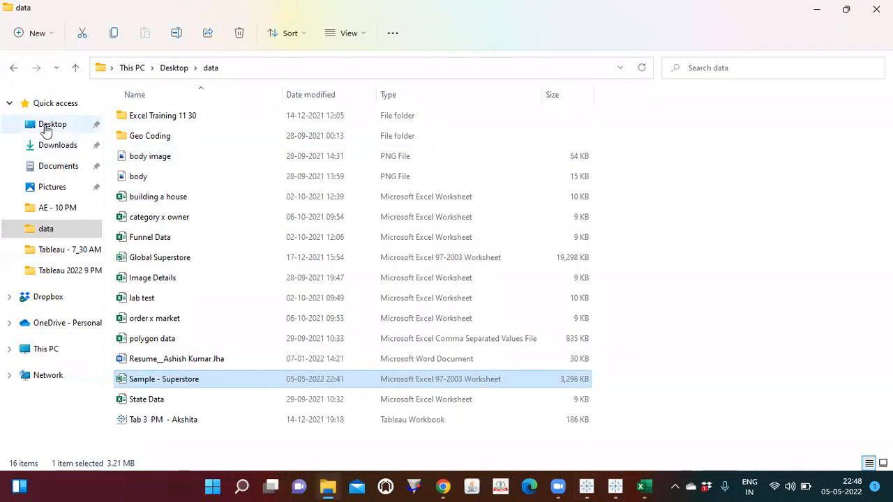
pyautogui.click(74, 127)
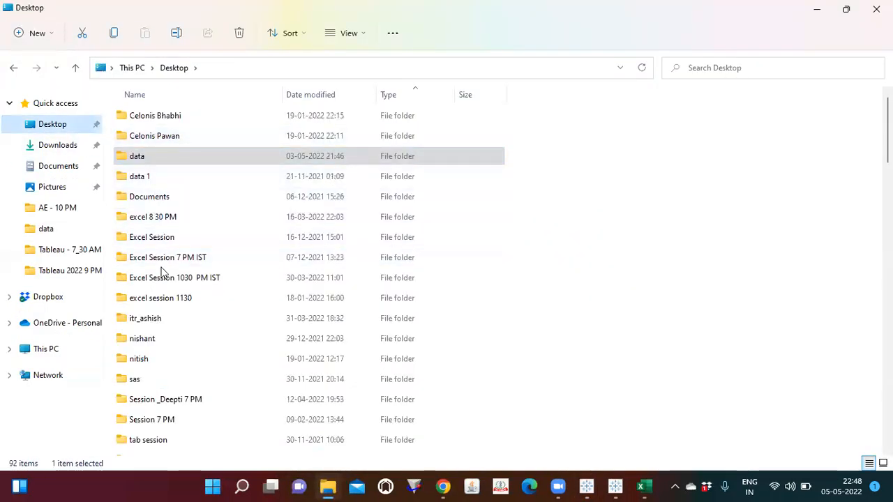
pyautogui.click(159, 440)
pyautogui.press('Down')
pyautogui.press('Down')
pyautogui.press('Down')
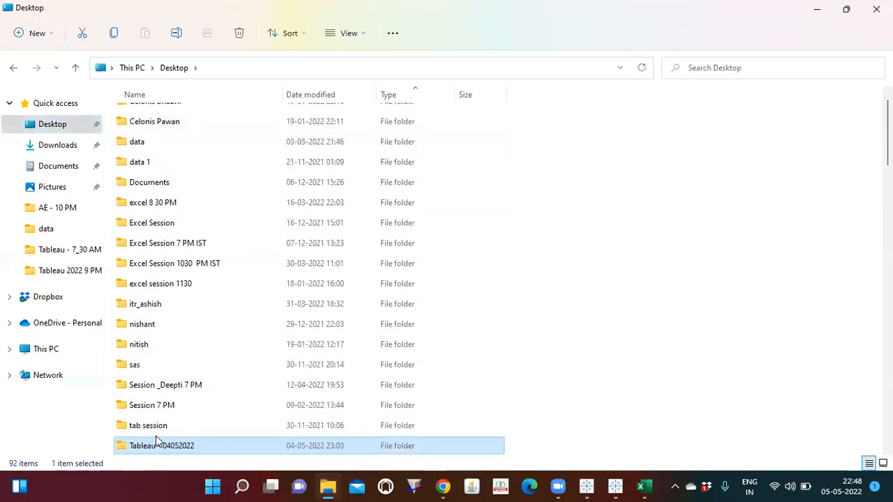
pyautogui.press('Up')
pyautogui.press('Return')
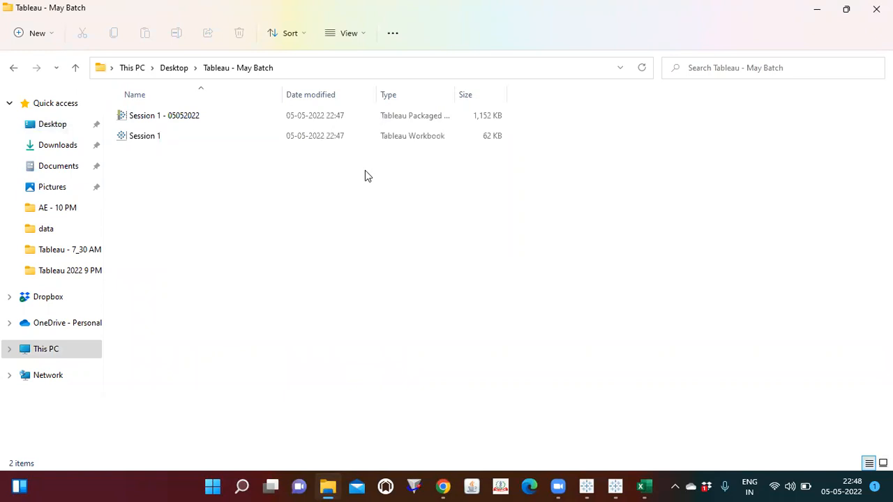
# Widen the Type column and compare the file types and sizes of Session 1 and Session 1 - 05052022
pyautogui.click(157, 138)
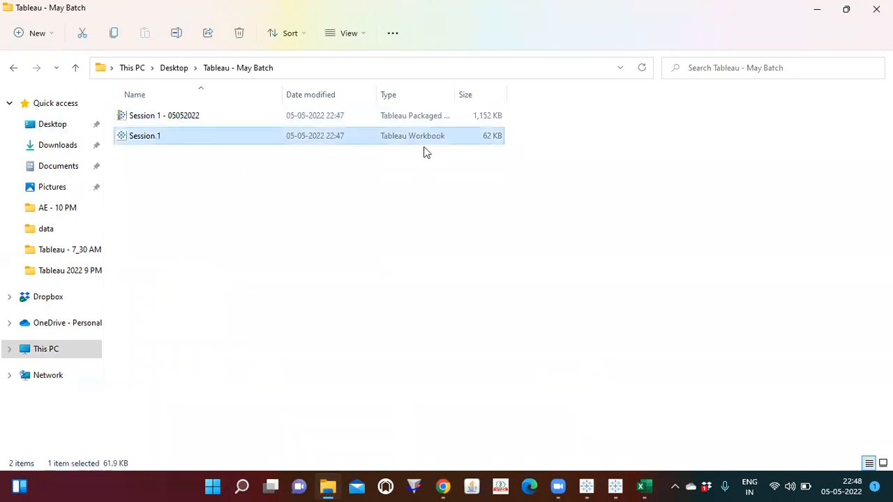
pyautogui.click(168, 122)
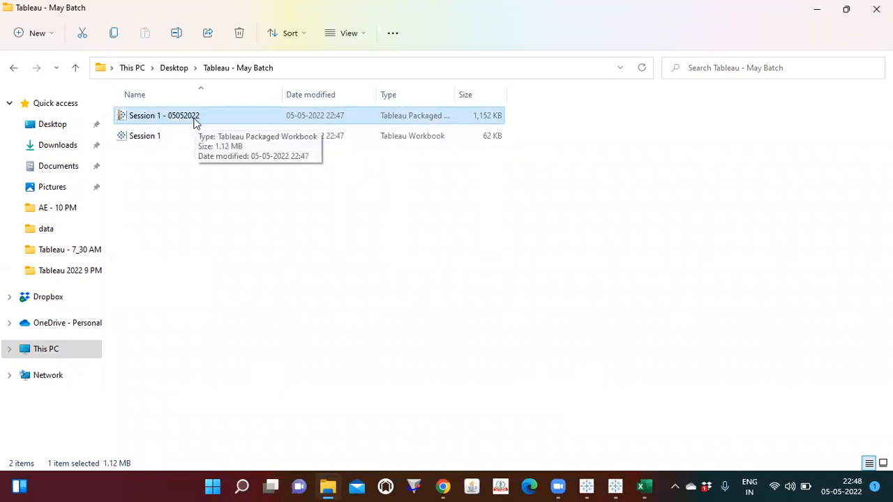
pyautogui.moveTo(455, 94); pyautogui.dragTo(533, 106)
pyautogui.click(385, 187)
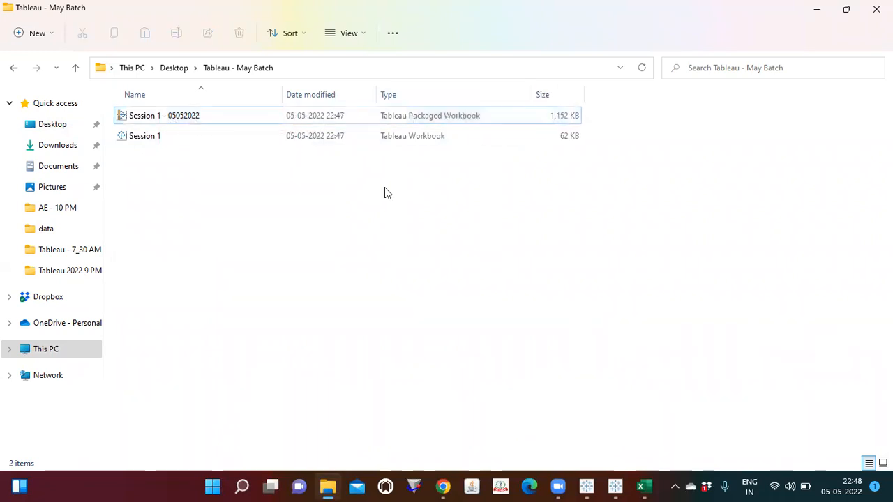
pyautogui.click(131, 140)
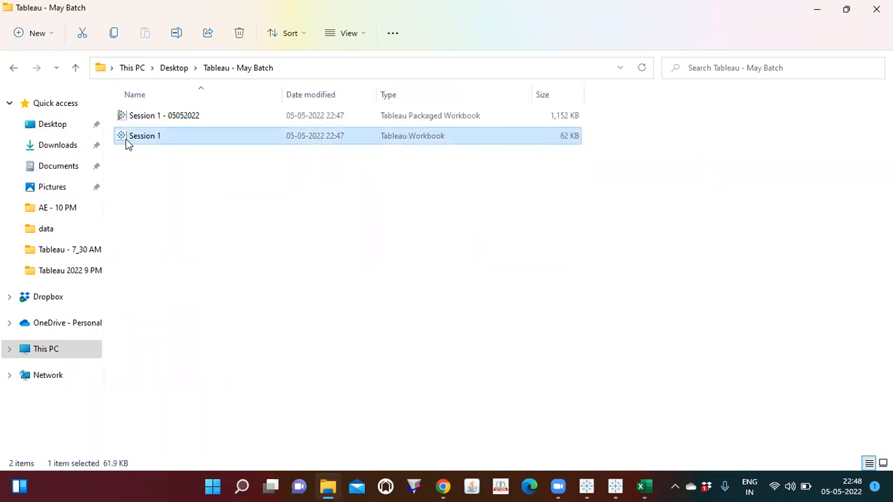
pyautogui.click(458, 377)
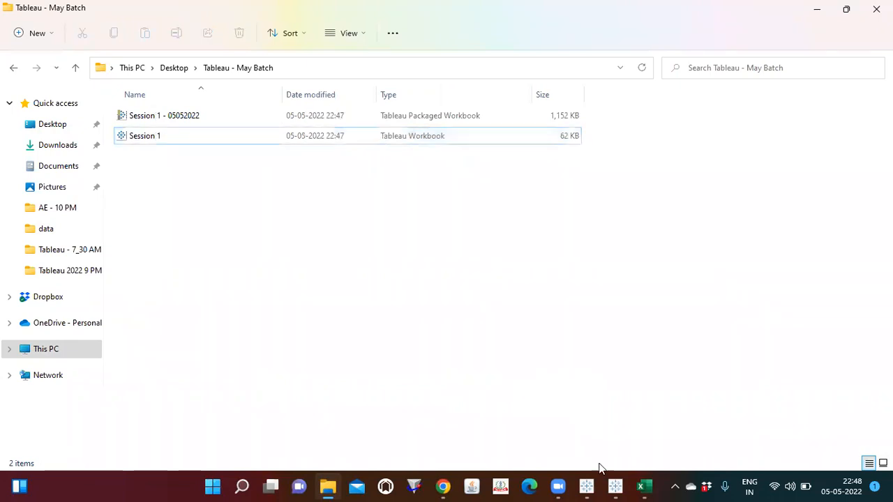
# View the map in Tableau and its Sample - Superstore source data in Excel, then return to the Tableau - May Batch folder
pyautogui.click(588, 486)
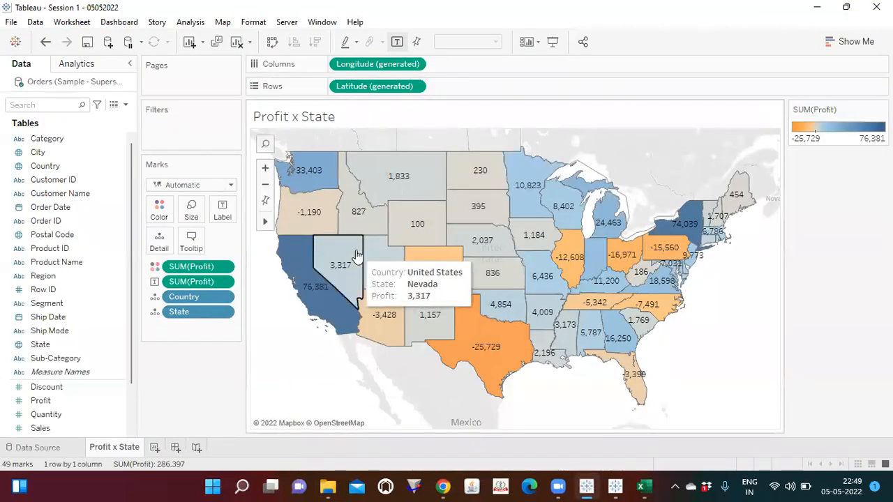
pyautogui.click(818, 17)
pyautogui.click(129, 140)
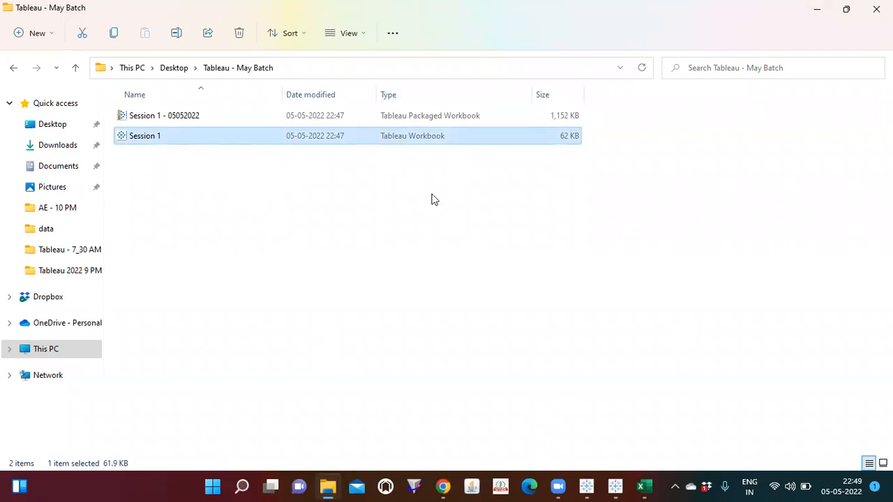
pyautogui.moveTo(654, 487)
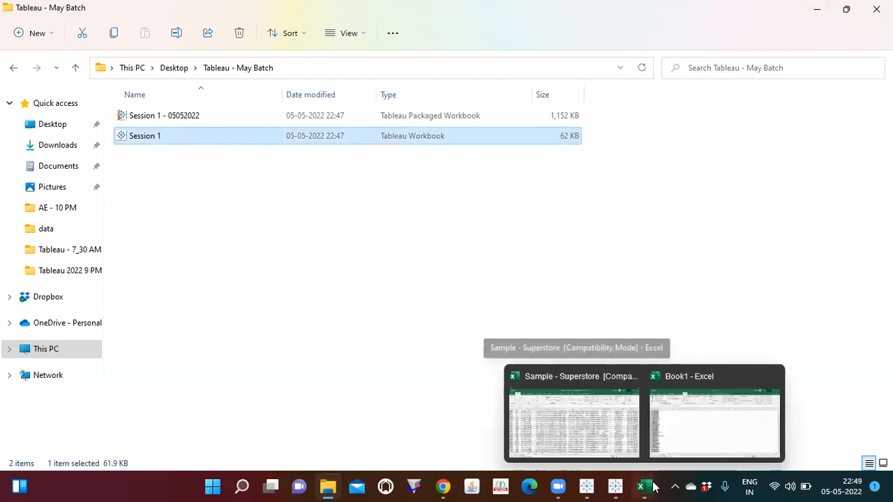
pyautogui.click(570, 424)
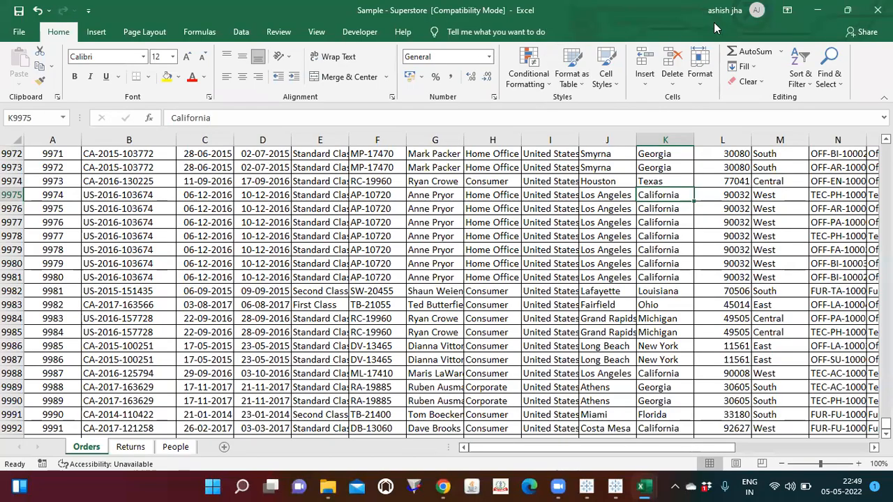
pyautogui.click(816, 11)
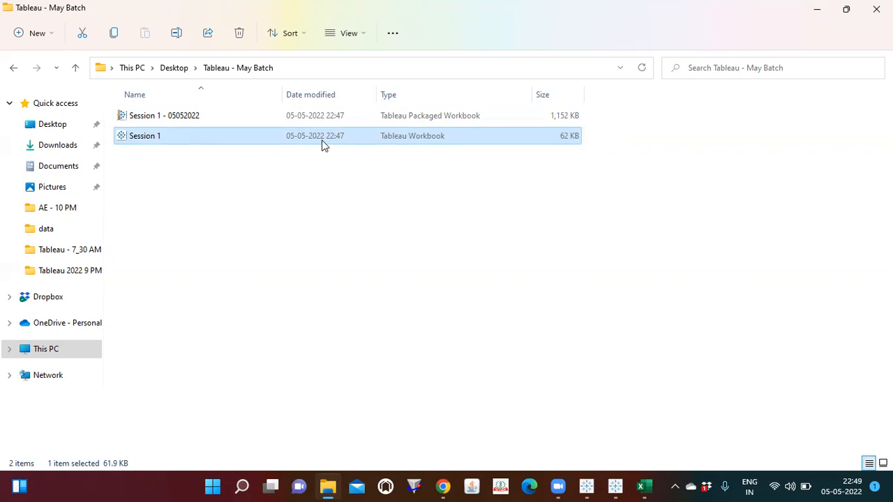
pyautogui.click(183, 191)
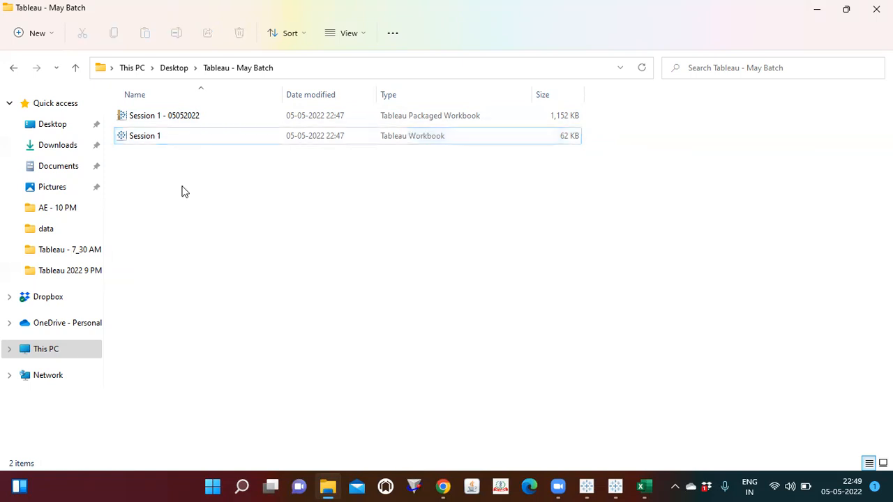
# Unpackage the Session 1 - 05052022 packaged workbook in the Tableau - May Batch folder
pyautogui.click(172, 116)
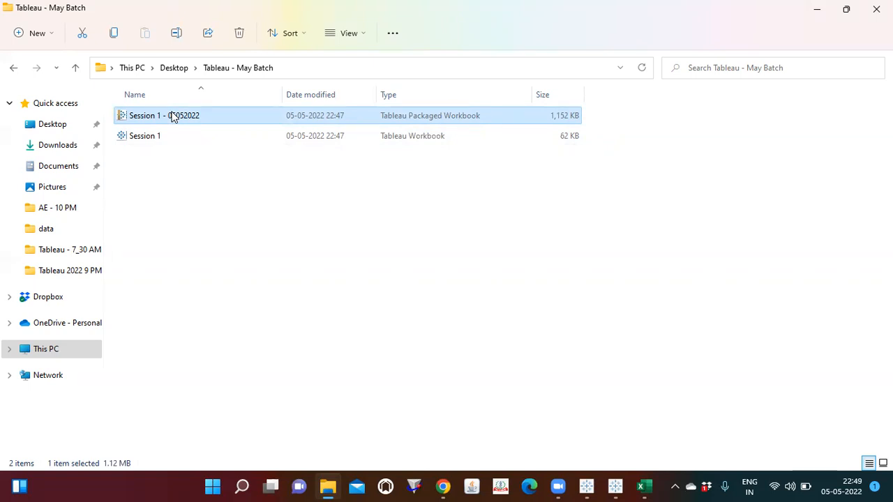
pyautogui.click(157, 148)
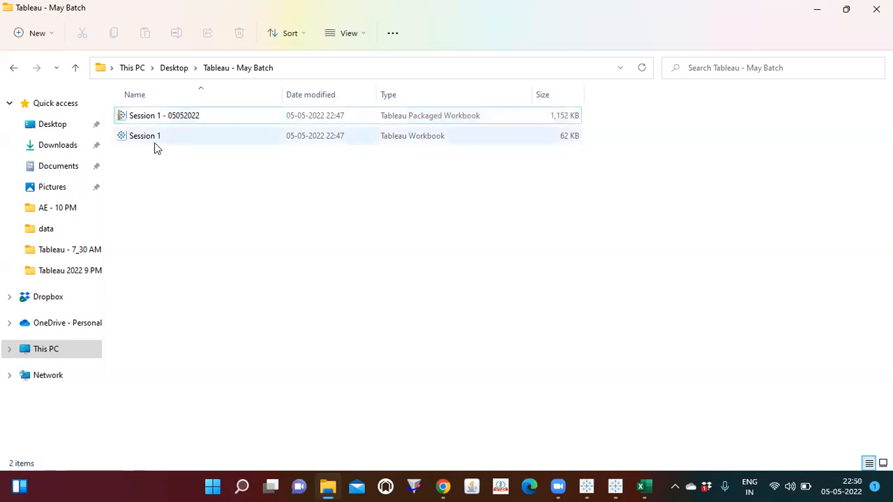
pyautogui.click(189, 117)
pyautogui.doubleClick(187, 116)
pyautogui.rightClick(187, 115)
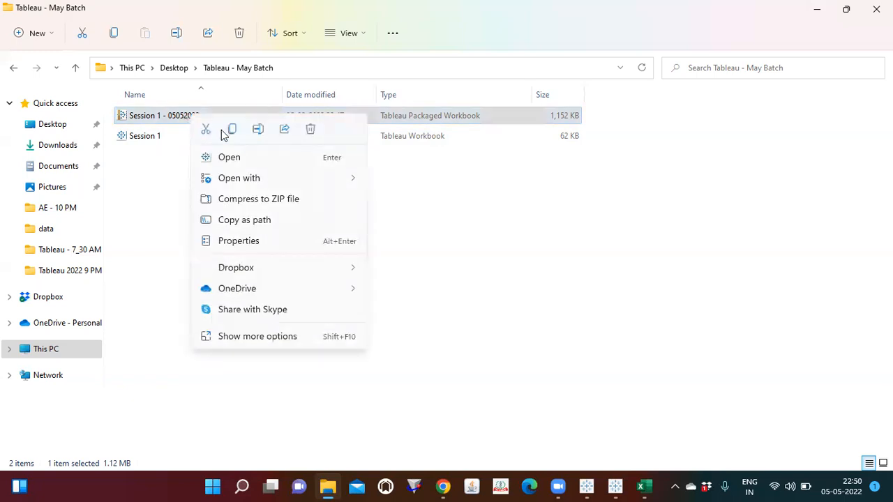
pyautogui.click(258, 336)
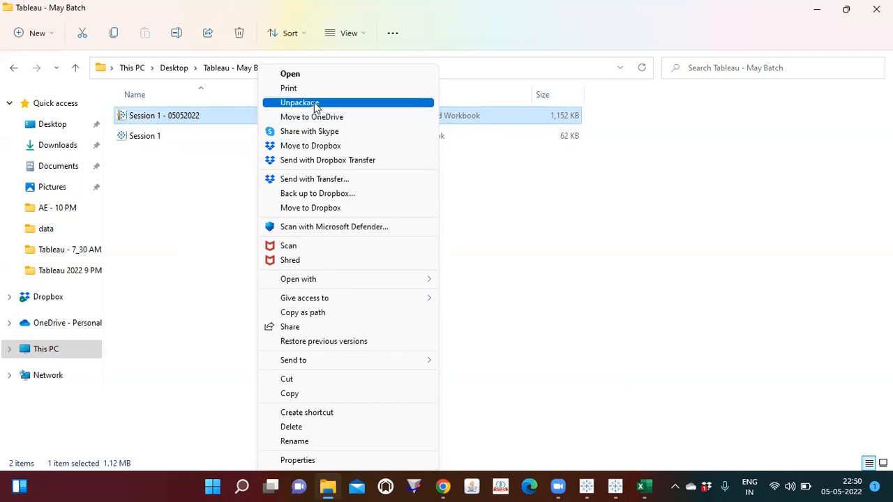
pyautogui.click(314, 102)
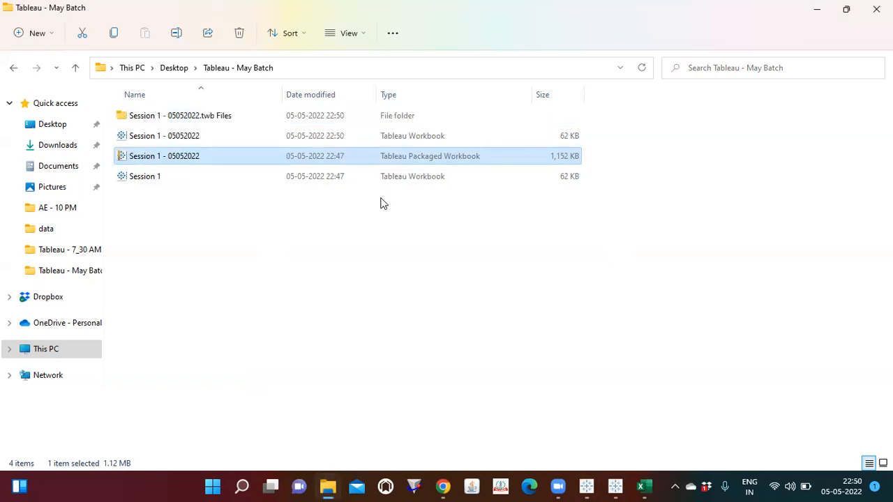
# Compare the packaged Session 1 - 05052022 file with the extracted Tableau workbook of the same name
pyautogui.click(246, 231)
pyautogui.click(163, 157)
pyautogui.click(237, 257)
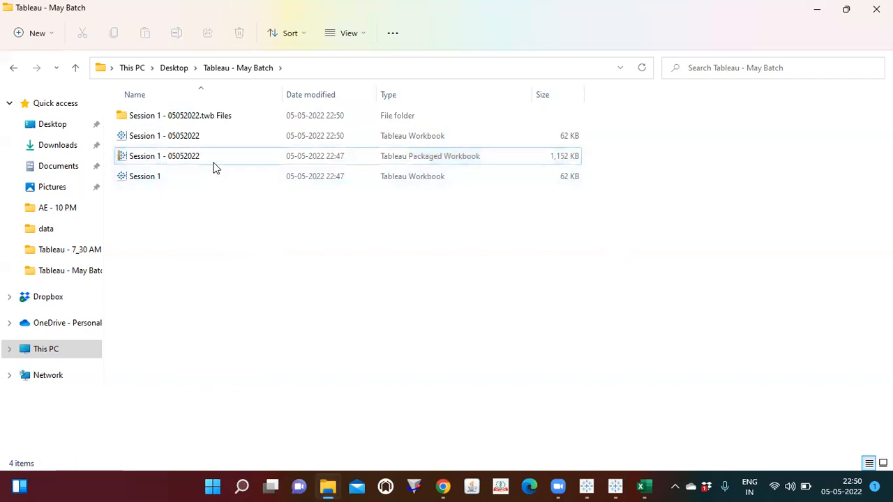
pyautogui.click(175, 139)
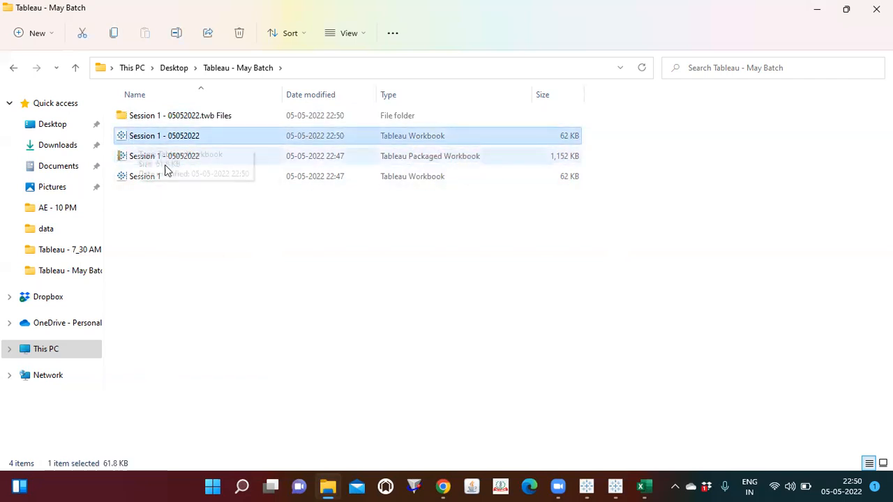